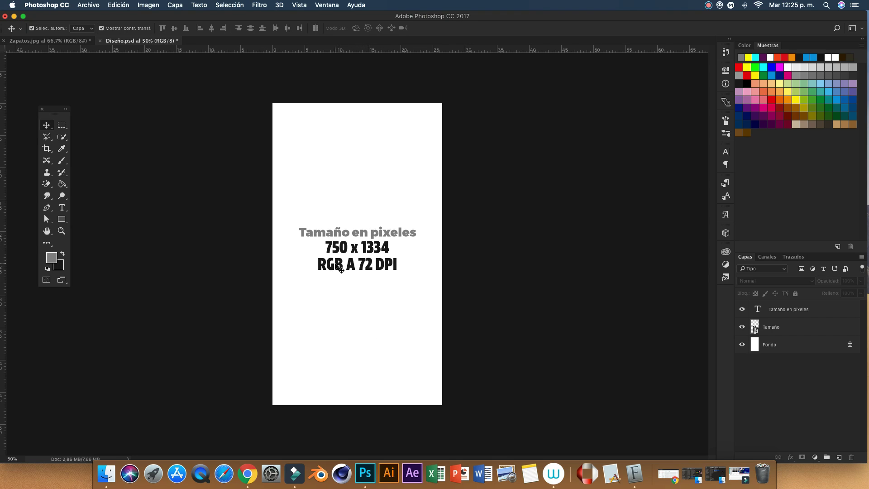
Delete the Tamaño size text layers from the white canvas.
left_click(800, 313)
key("Delete")
key("Delete")
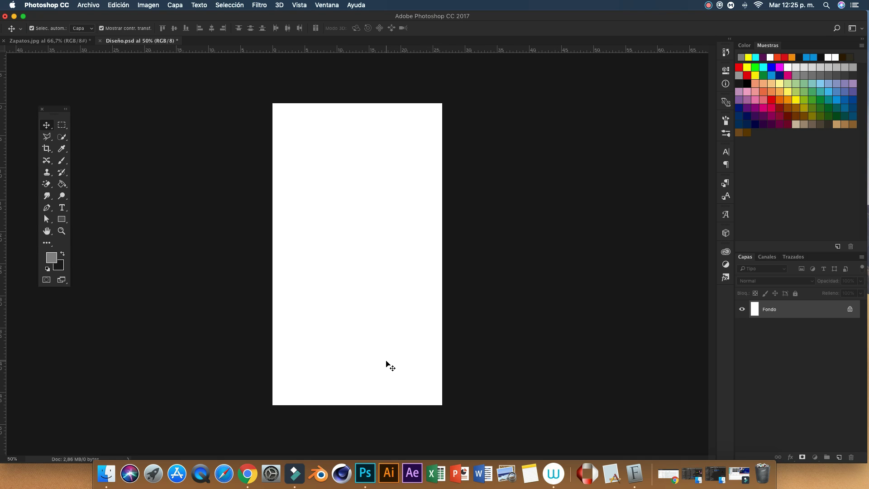
key("F2")
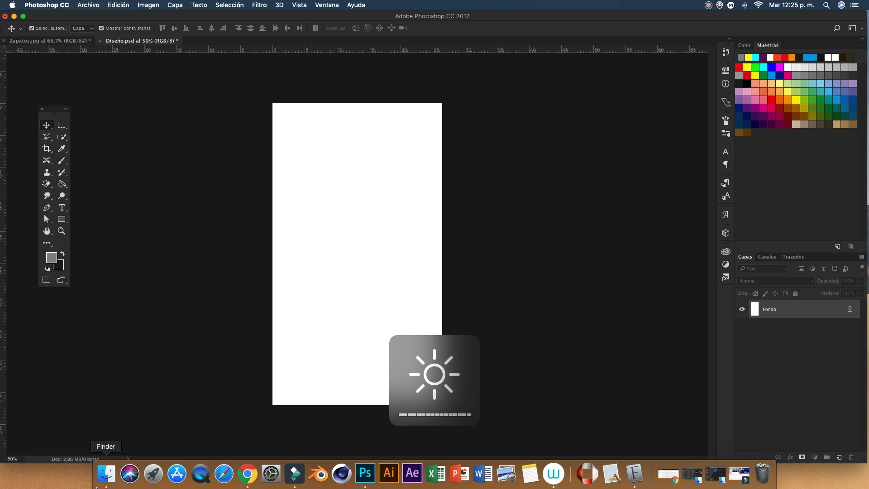
Place Textura Jeans.jpg from the Tutorial Instagram folder into the Diseño canvas.
left_click(98, 486)
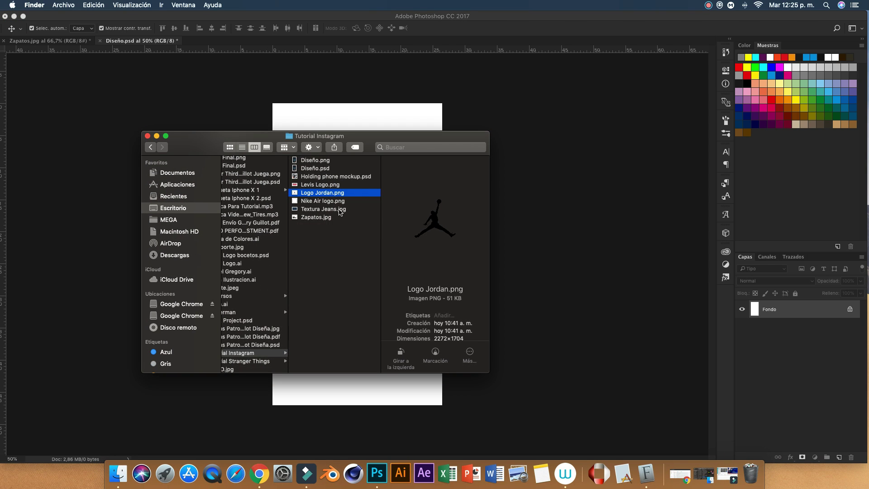
left_click(339, 210)
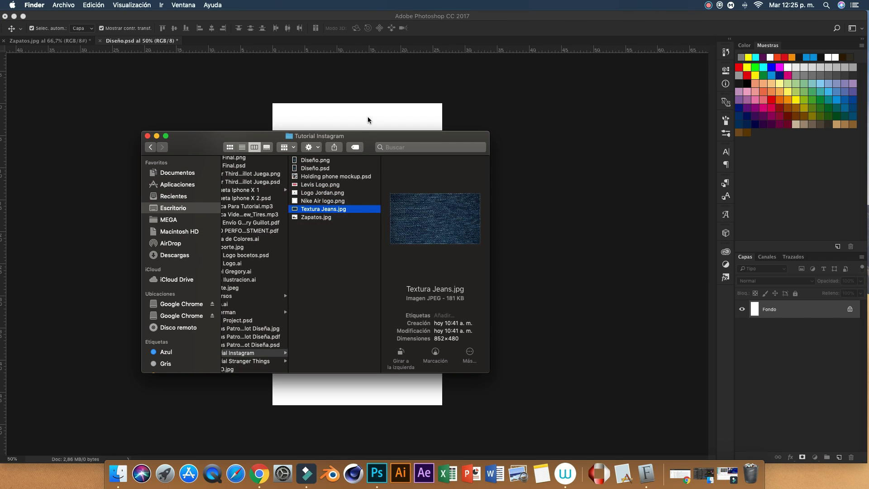
left_click_drag(368, 119, 367, 116)
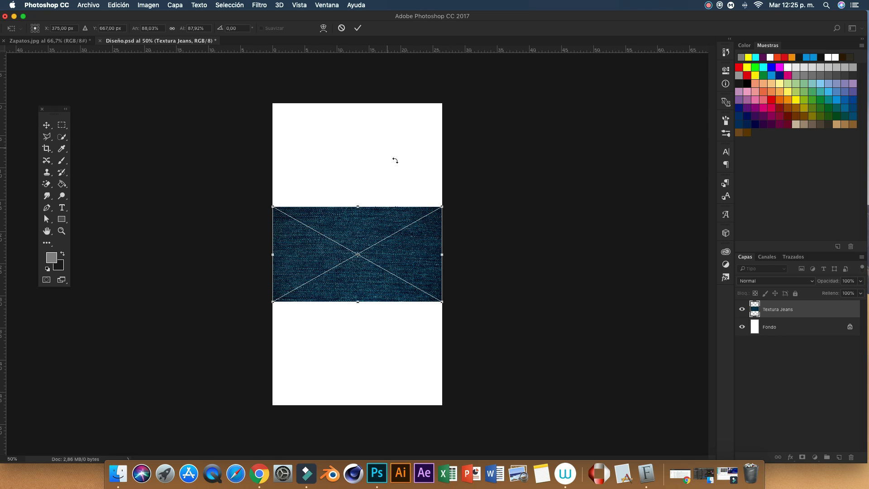
Rotate the denim texture 90° and enlarge it to cover the whole canvas, then commit.
left_click_drag(453, 200, 396, 312)
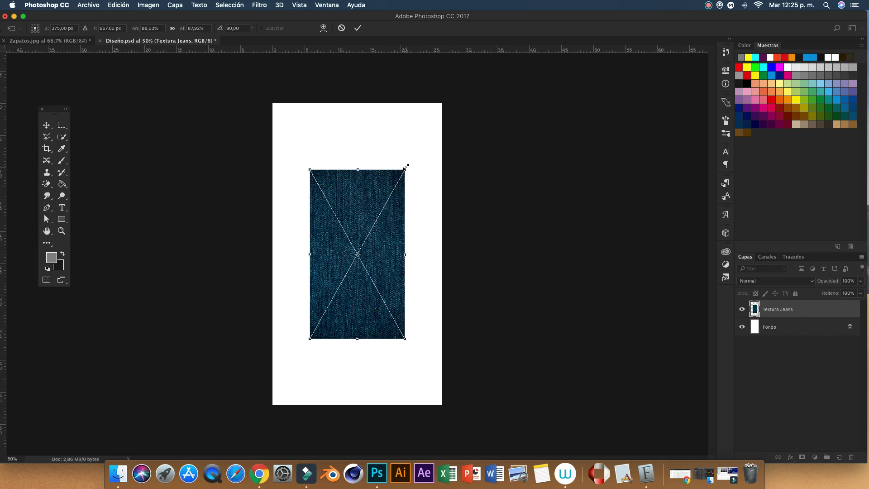
left_click_drag(405, 169, 459, 109)
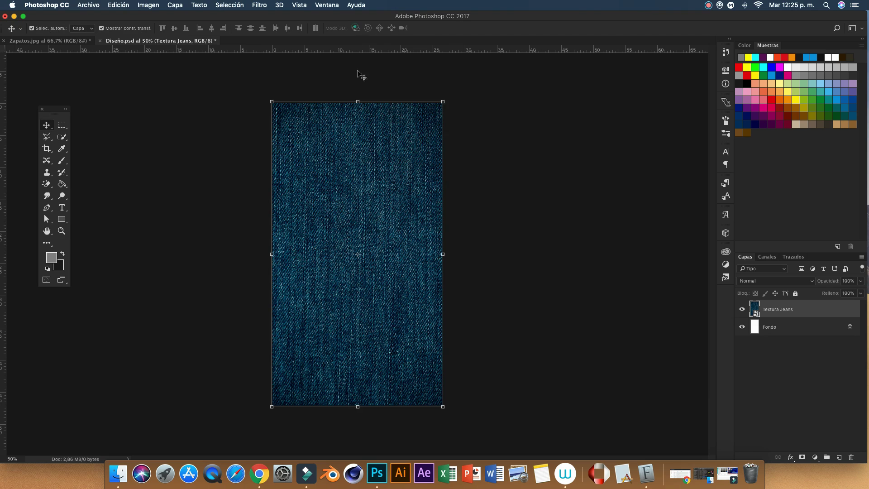
left_click(357, 27)
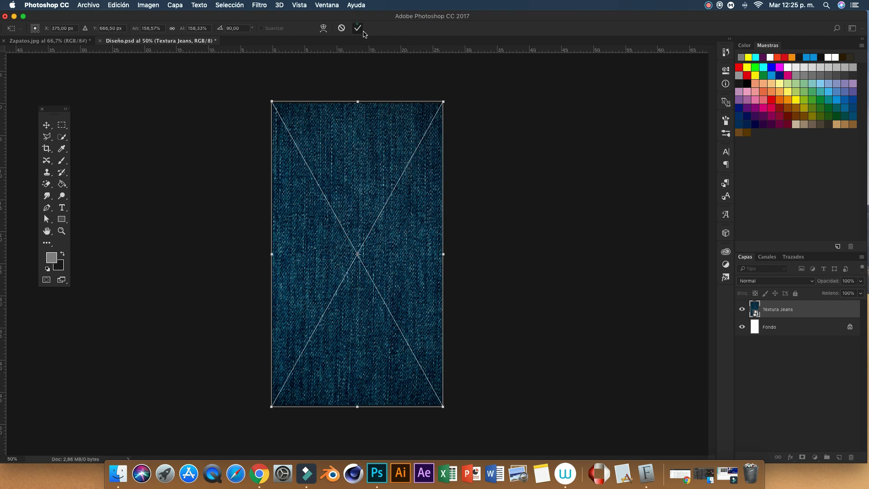
left_click(539, 148)
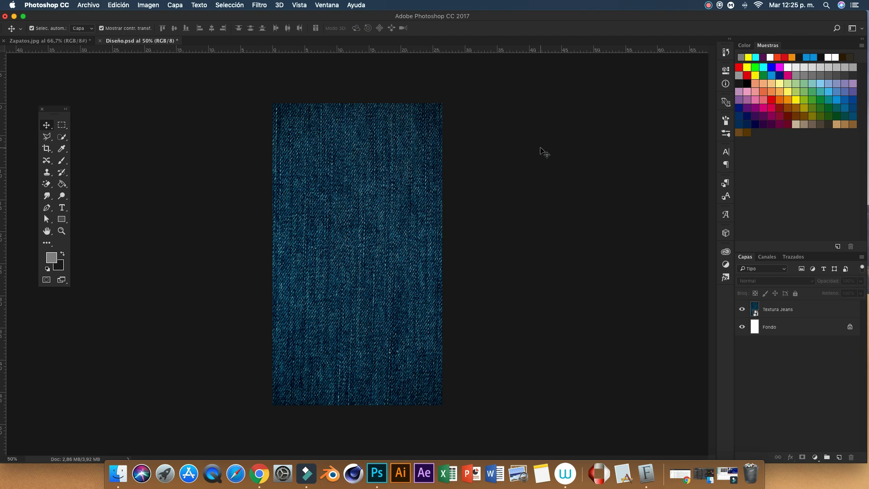
key("XF86MonBrightnessUp")
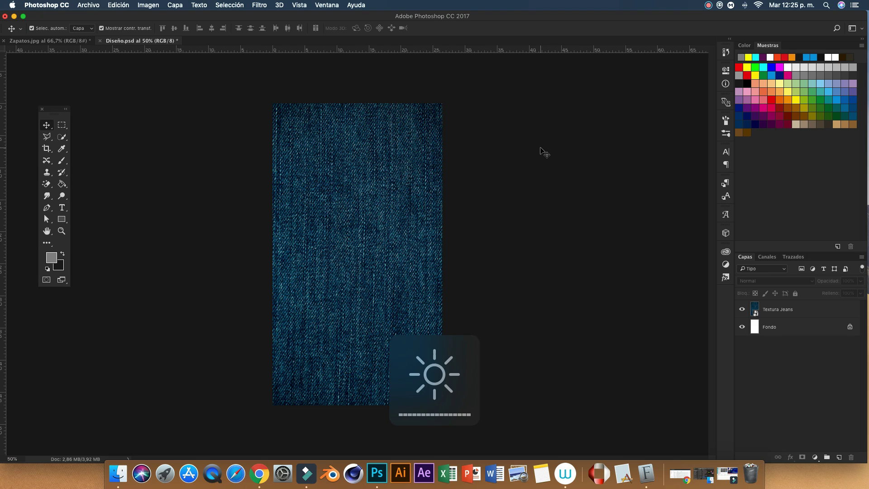
In Zapatos.jpg, hide Capa 0 and show the cut-out shoe (Capa 1) and blue fill (Capa 2).
left_click(66, 43)
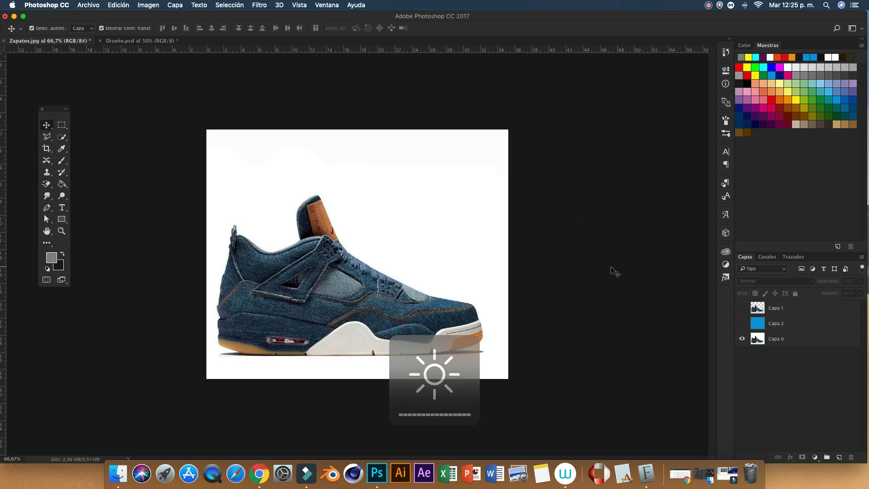
left_click(742, 338)
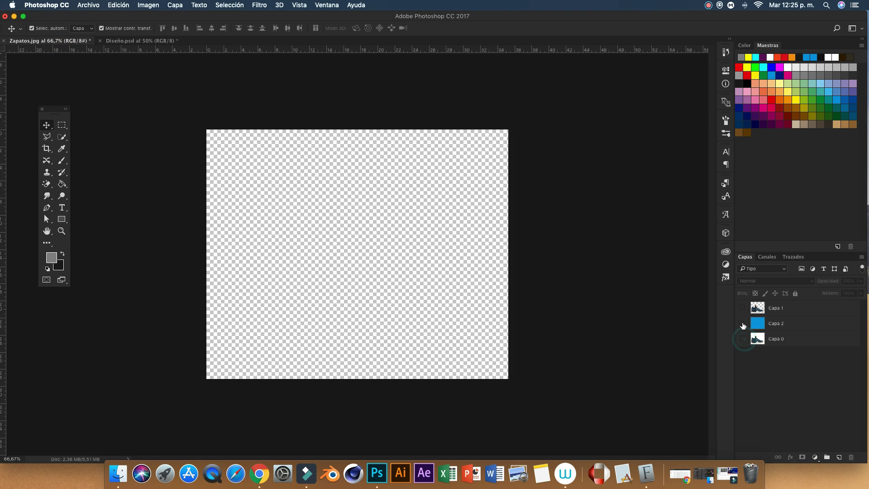
left_click(742, 308)
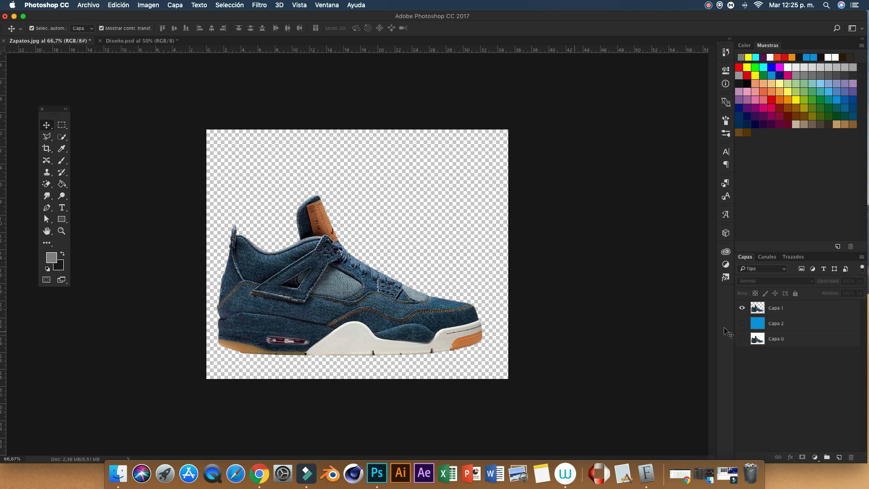
left_click(741, 324)
Rename the shoe layer Zapato, convert it to a smart object, and drag it to Diseño.
left_click(360, 286)
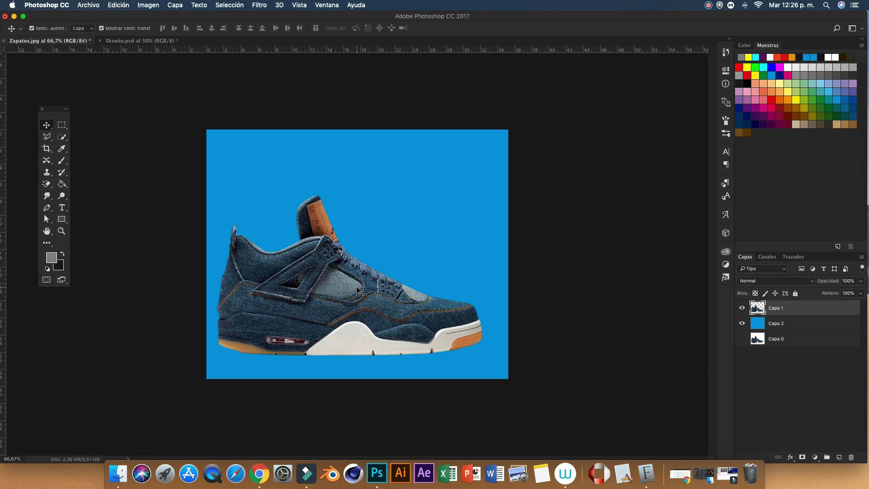
double_click(775, 307)
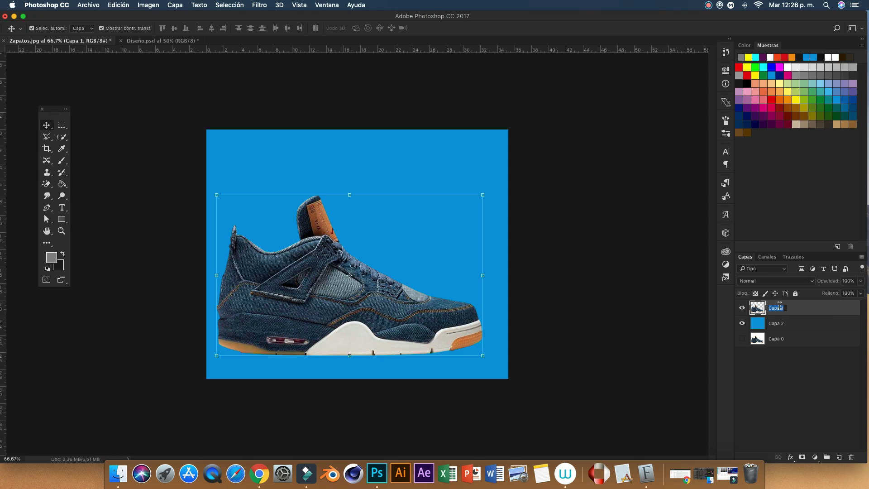
key("BackSpace")
key("Return")
right_click(787, 311)
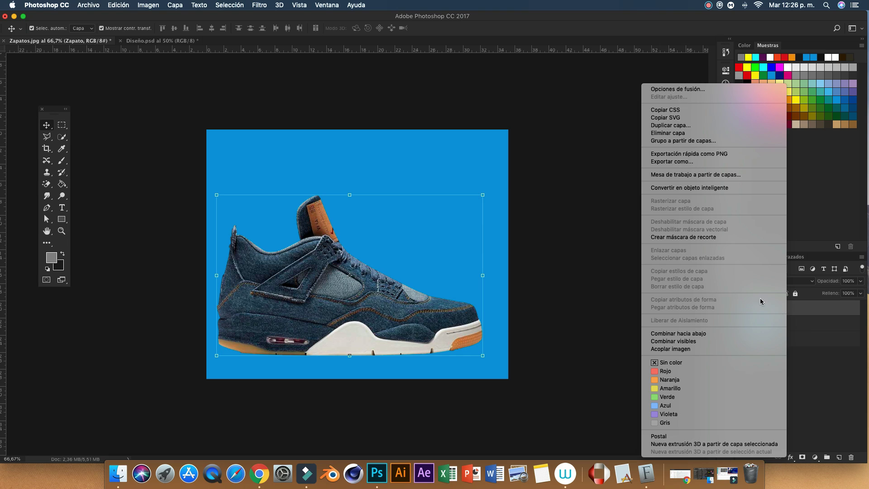
left_click(692, 188)
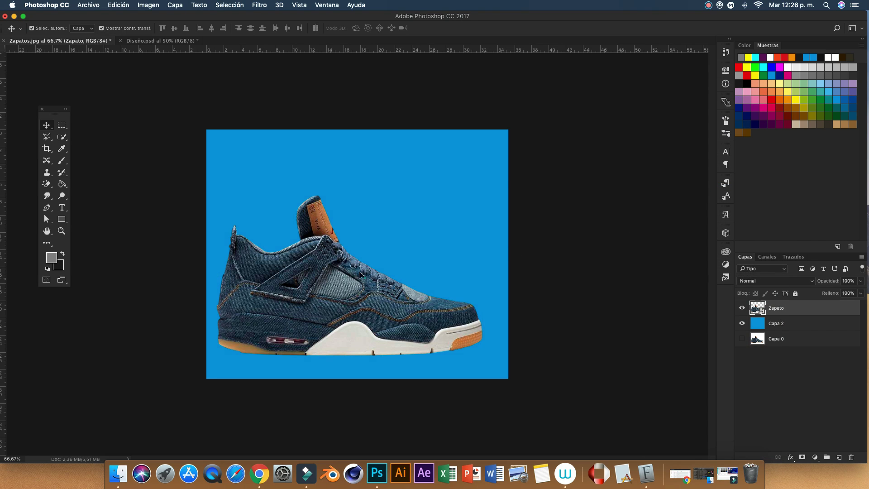
left_click_drag(360, 274, 415, 252)
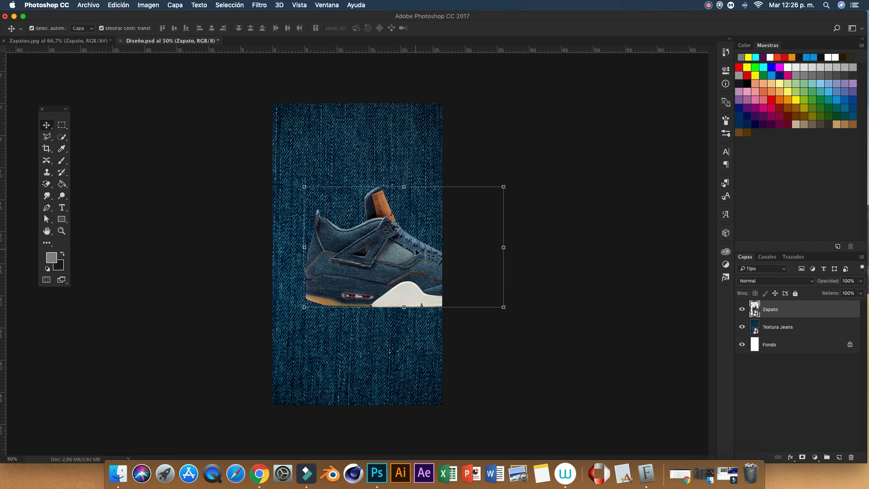
Free Transform the shoe down to about 73% on the denim and commit.
left_click_drag(430, 261, 406, 256)
key("ctrl+t")
left_click_drag(480, 180, 430, 209)
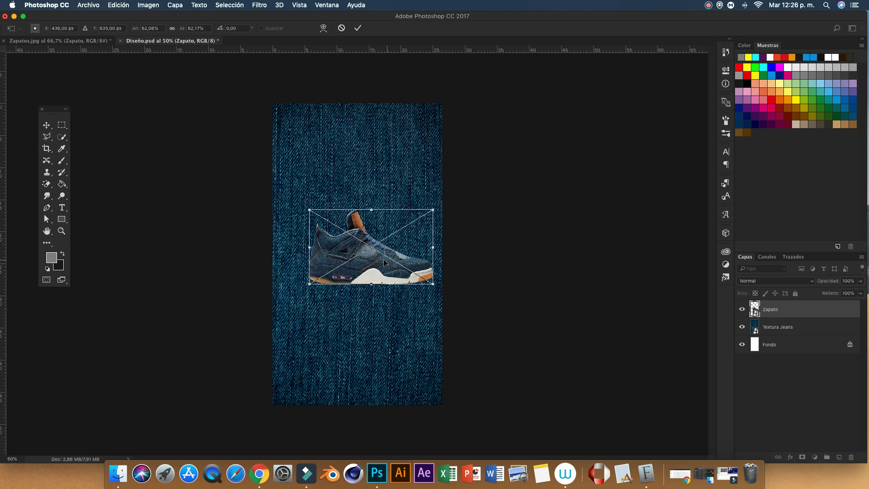
left_click_drag(386, 260, 375, 259)
left_click_drag(419, 209, 424, 200)
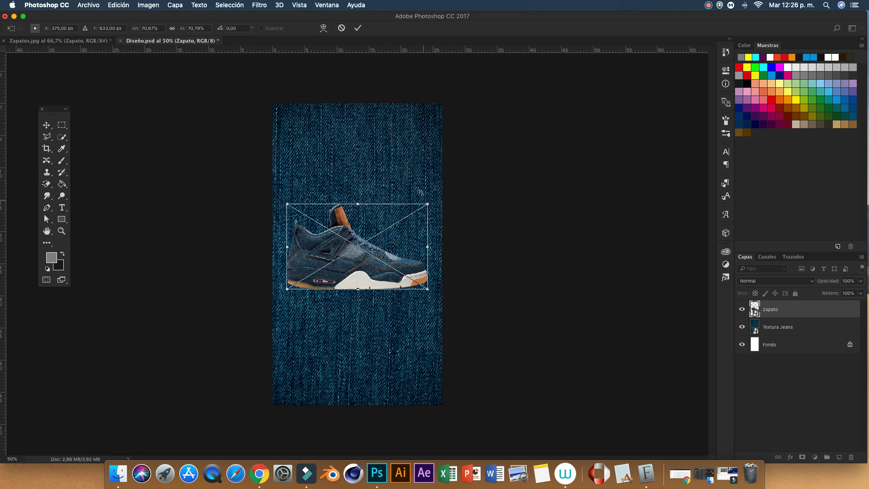
left_click(358, 28)
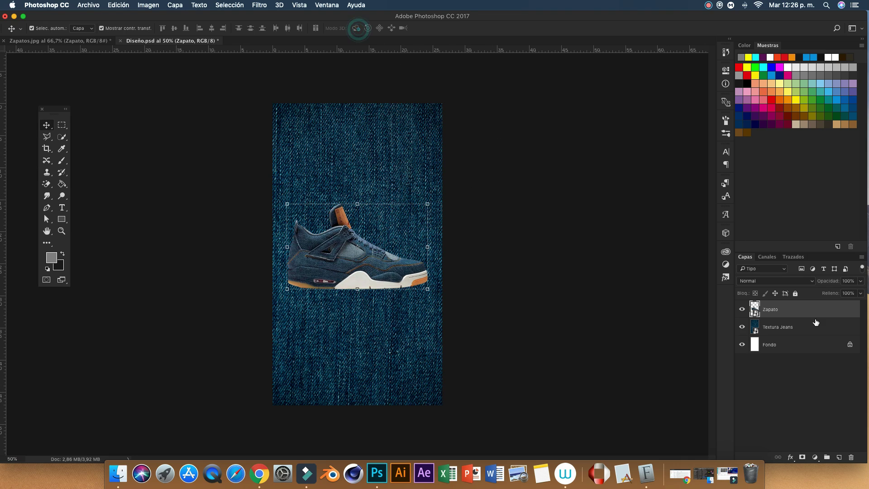
Align Zapato to the Fondo layer's horizontal and vertical centres.
left_click(777, 344)
left_click(780, 373)
left_click(780, 308)
left_click(778, 345, "super")
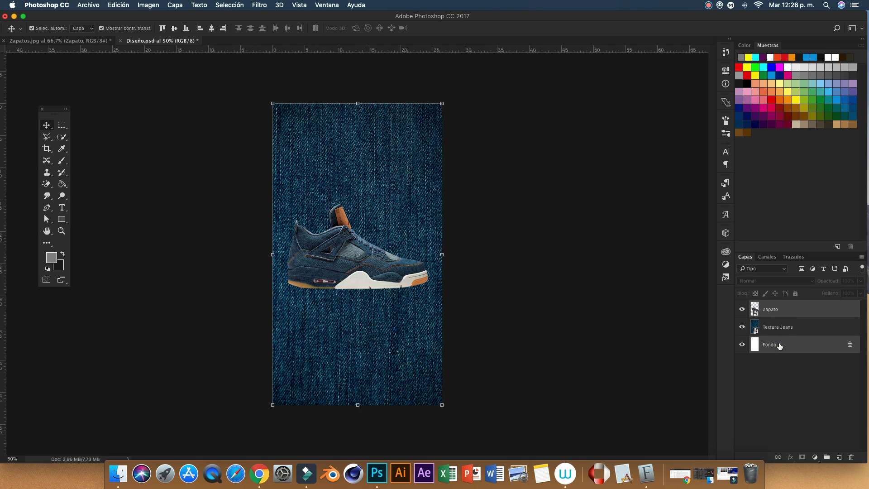
left_click(211, 28)
left_click(174, 28)
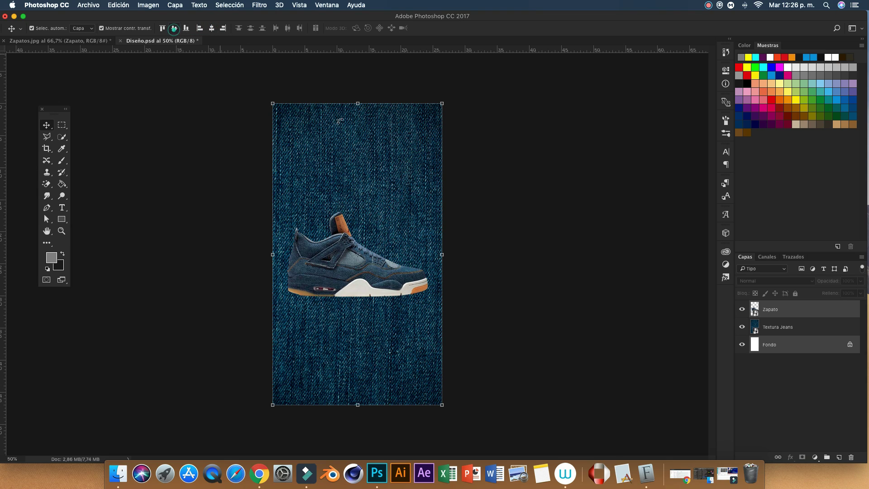
left_click(506, 199)
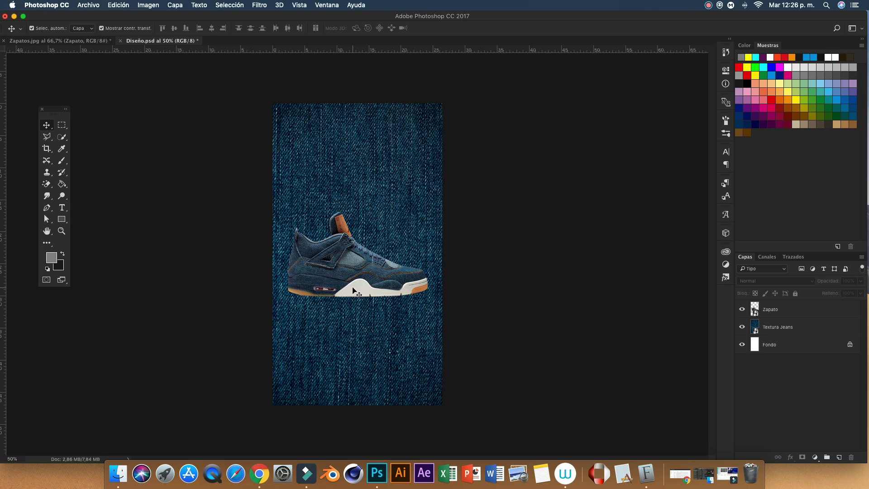
Add a Curves adjustment above Textura Jeans with its midpoint lowered to darken the denim.
left_click(799, 319)
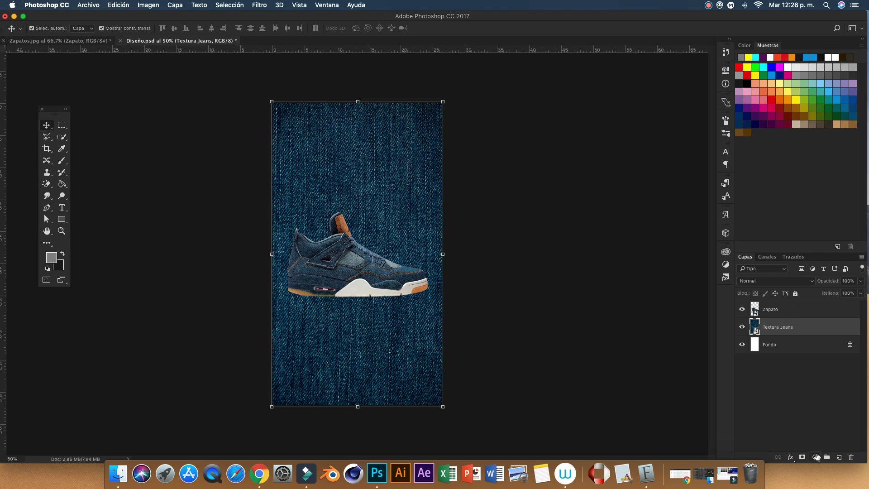
left_click(814, 457)
left_click(810, 328)
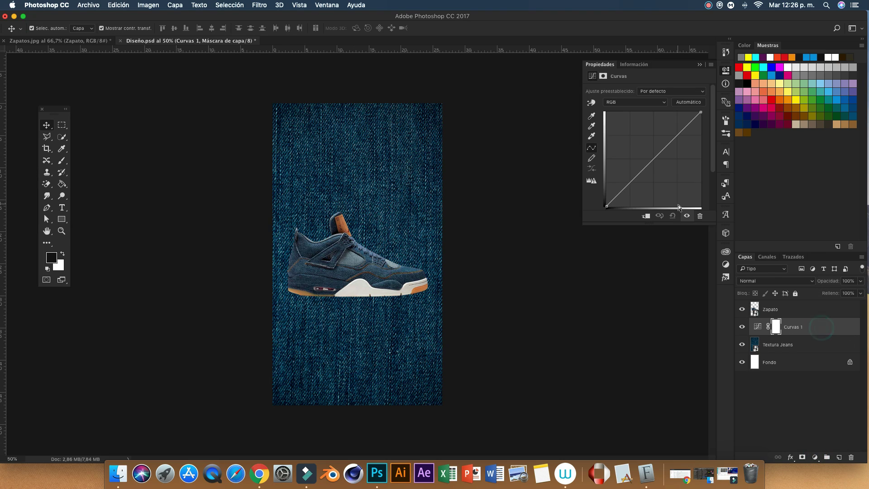
left_click_drag(627, 186, 628, 198)
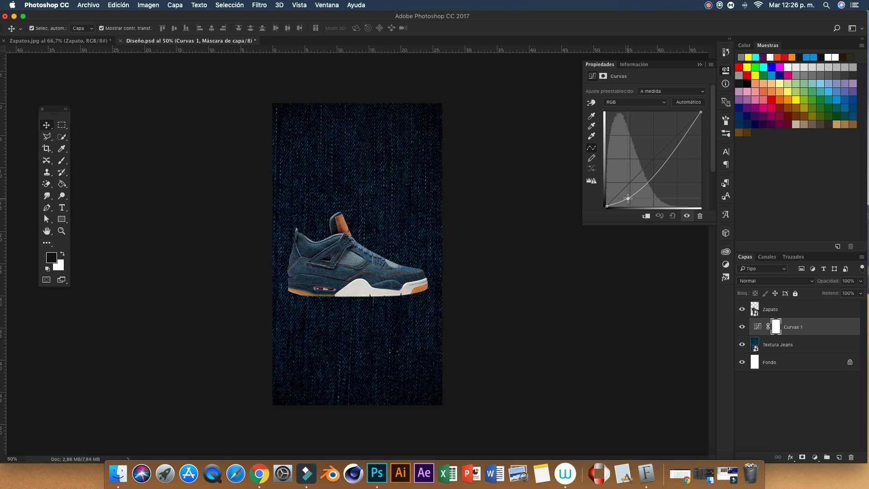
left_click_drag(628, 198, 627, 197)
left_click_drag(626, 197, 626, 199)
left_click(700, 64)
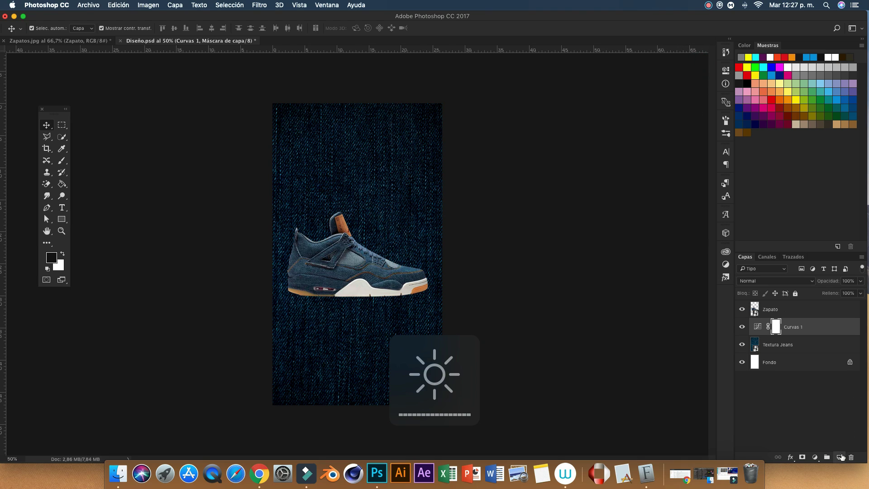
Add a new layer named Luz and pick a soft round brush with white colour.
left_click(839, 457)
double_click(766, 327)
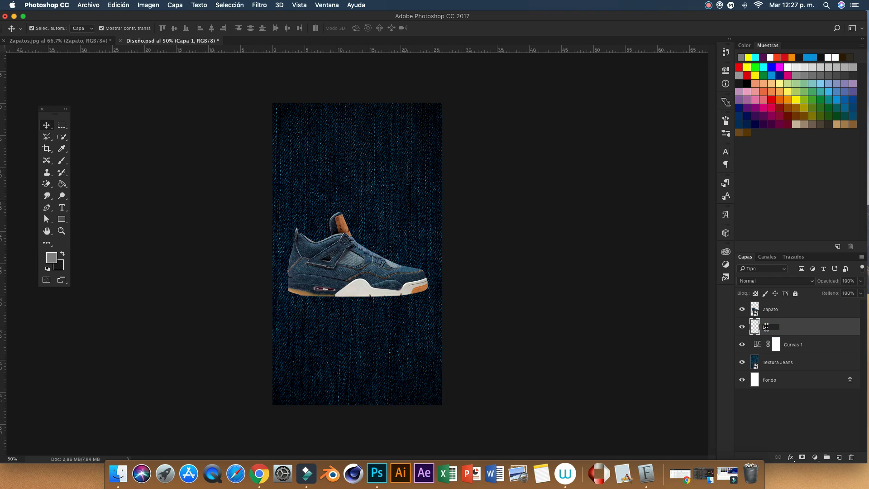
key("Return")
left_click(61, 160)
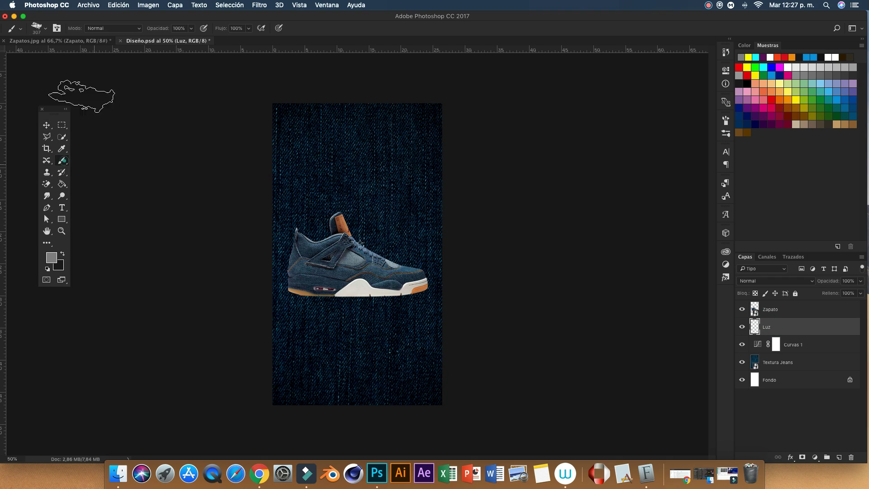
left_click(39, 29)
scroll(64, 132, "up", 5)
left_click(25, 122)
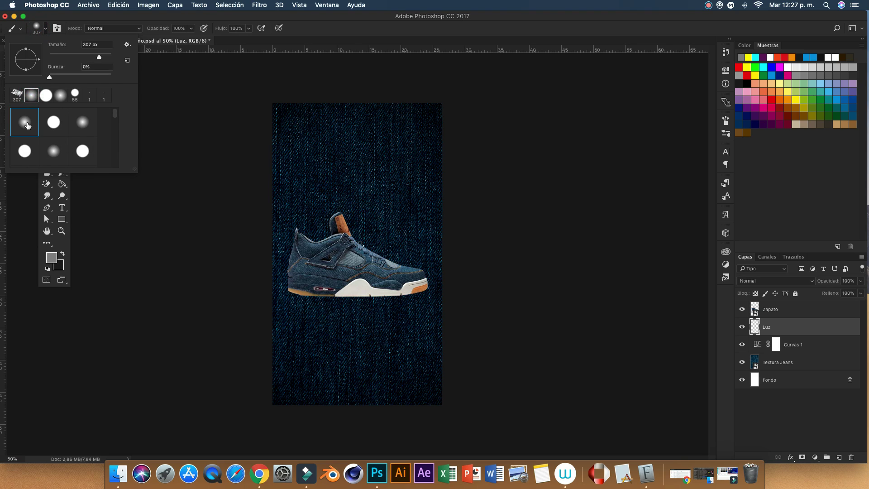
left_click(368, 36)
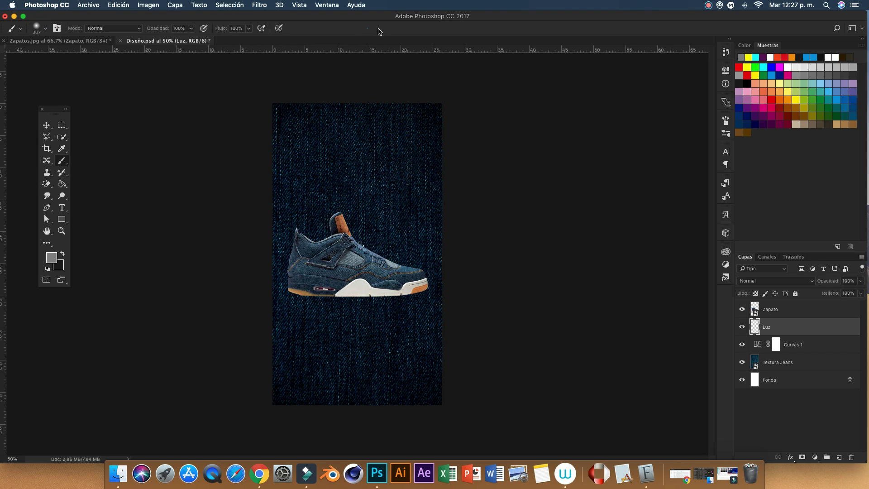
left_click(771, 56)
Set Luz to Luz suave blending and paint a 700 px white glow behind the shoe.
left_click(786, 281)
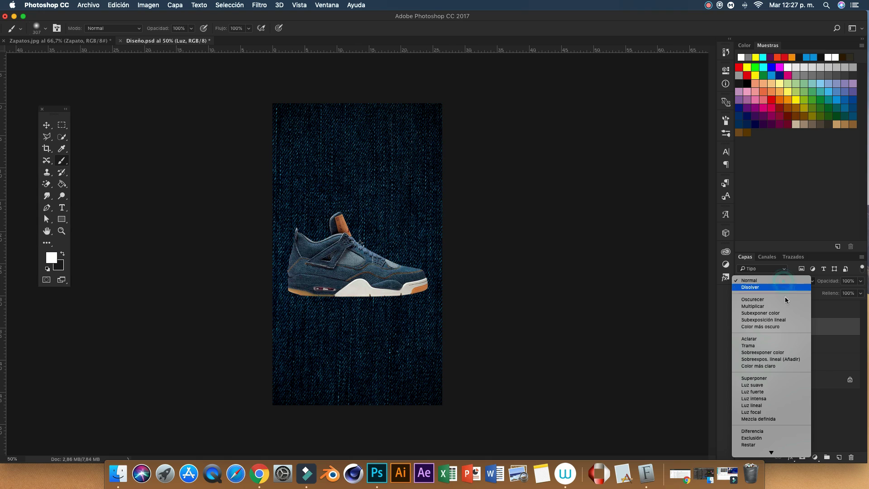
left_click(752, 384)
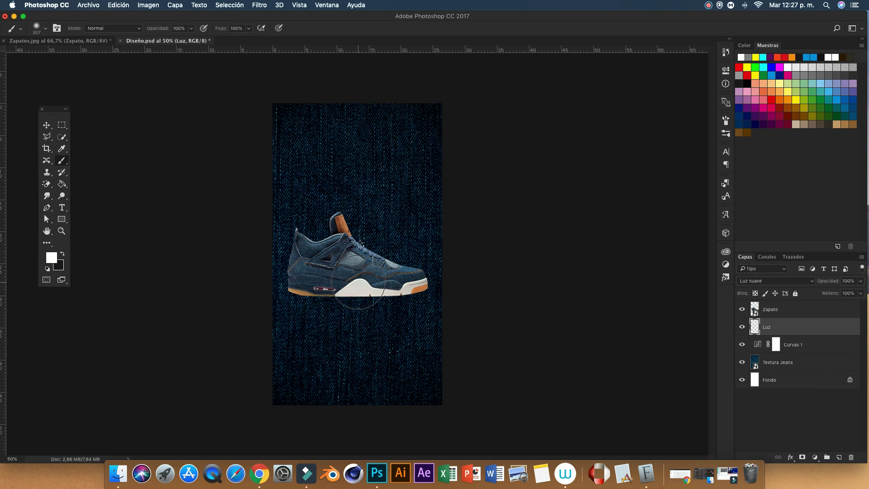
left_click_drag(349, 281, 357, 254)
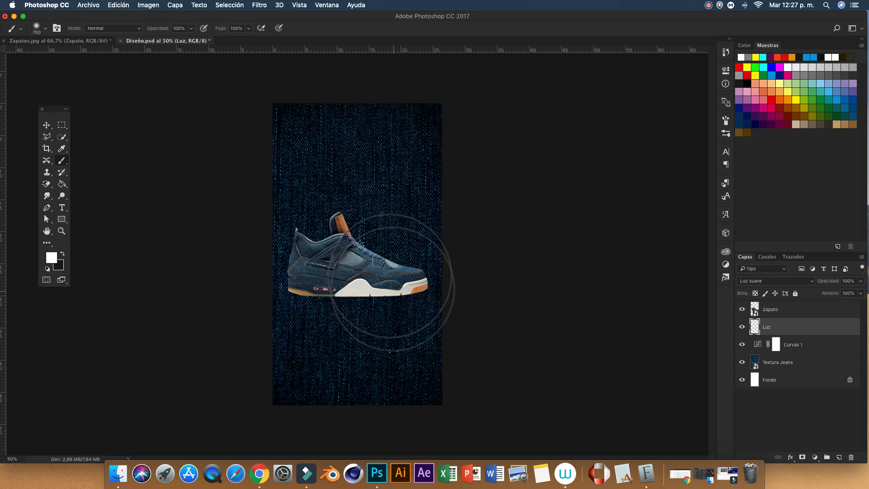
left_click(357, 255)
left_click(358, 254)
key("ctrl+z")
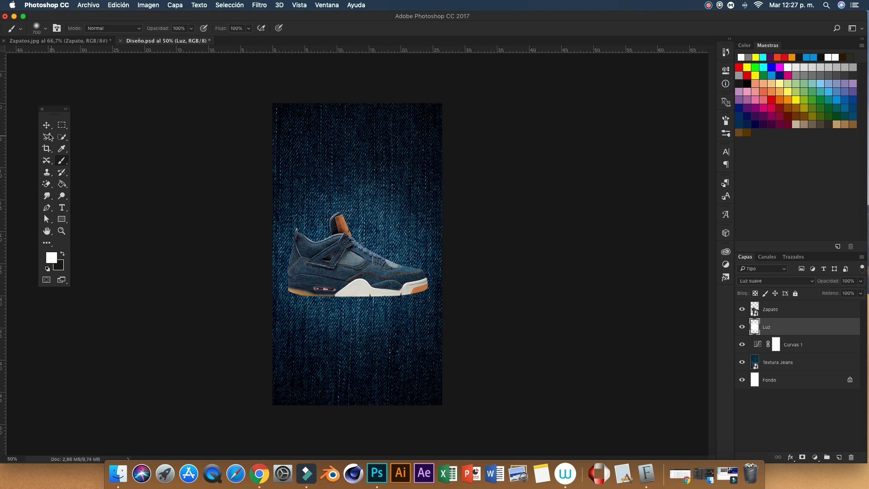
Lower the Curvas 1 curve slightly to darken the denim further.
left_click(46, 125)
double_click(763, 346)
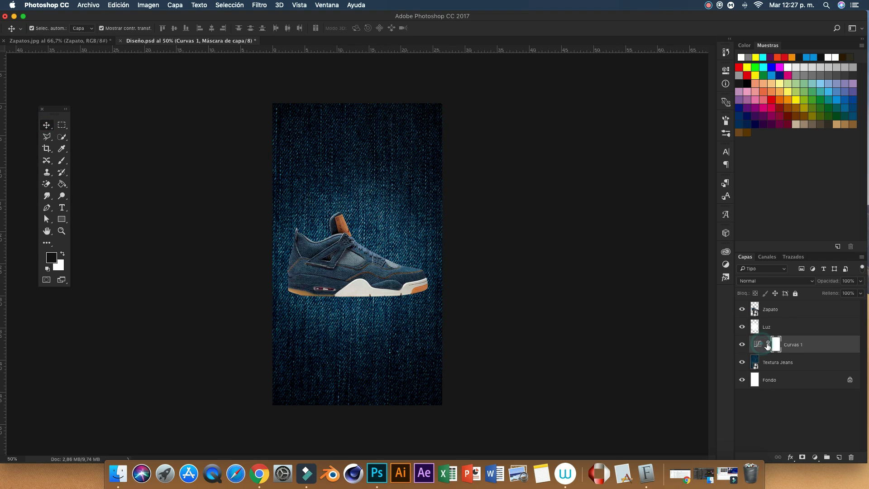
left_click_drag(627, 199, 628, 200)
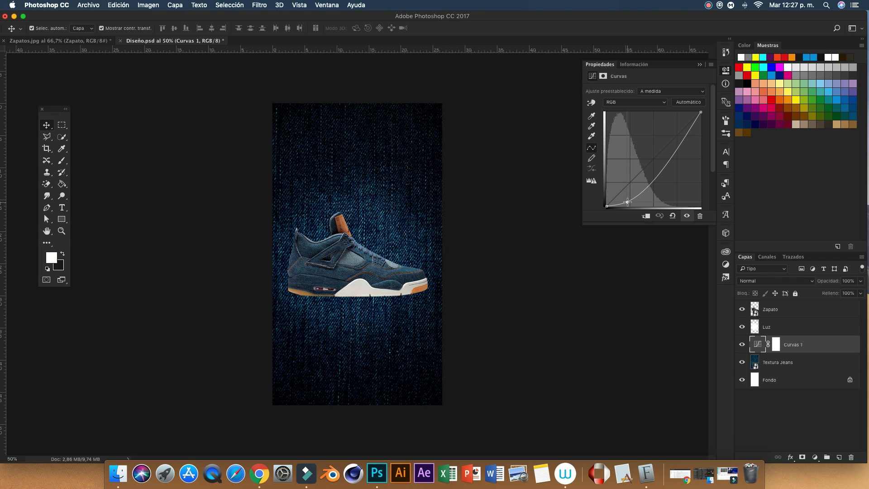
left_click(700, 64)
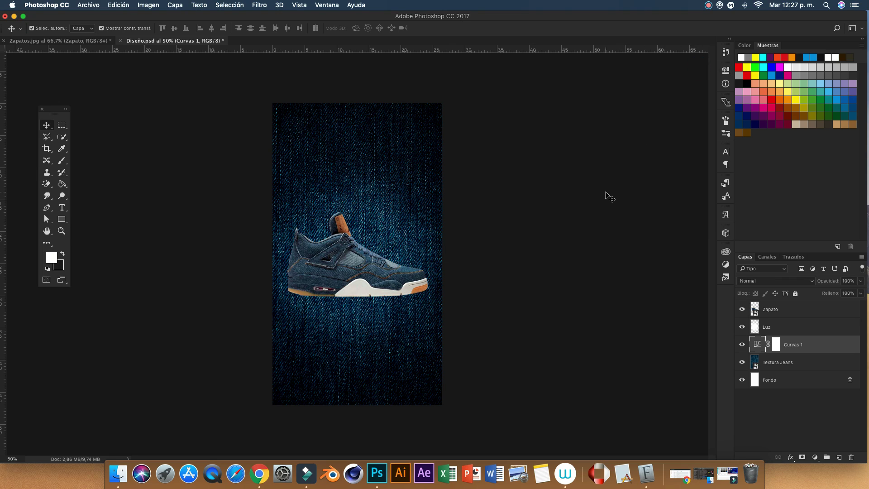
left_click(607, 192)
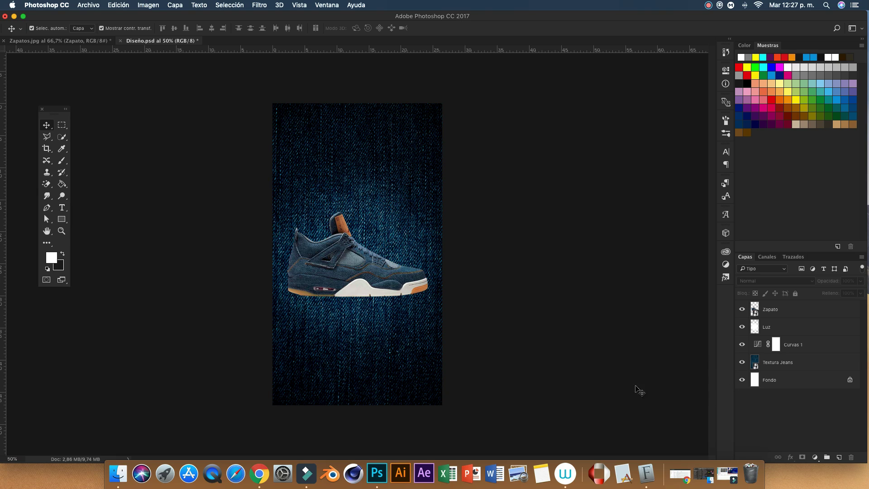
left_click(767, 310)
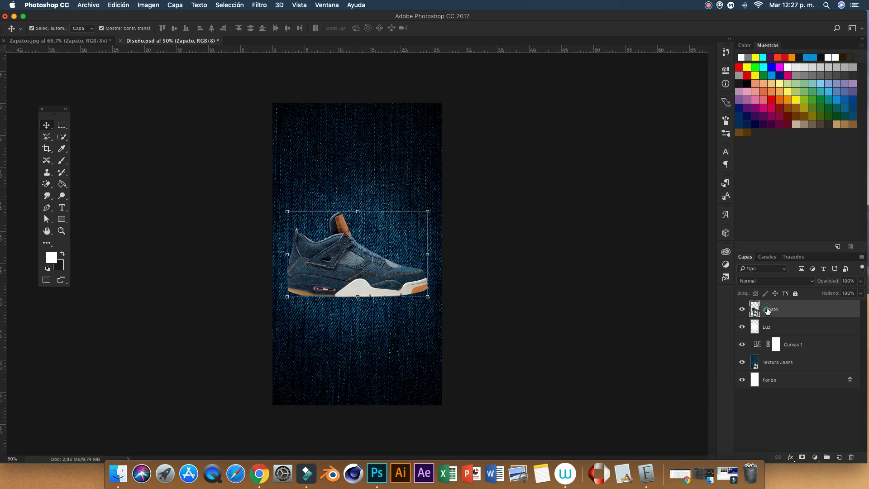
Duplicate the Zapato layer and name the copy Zapato 2.
key("ctrl+j")
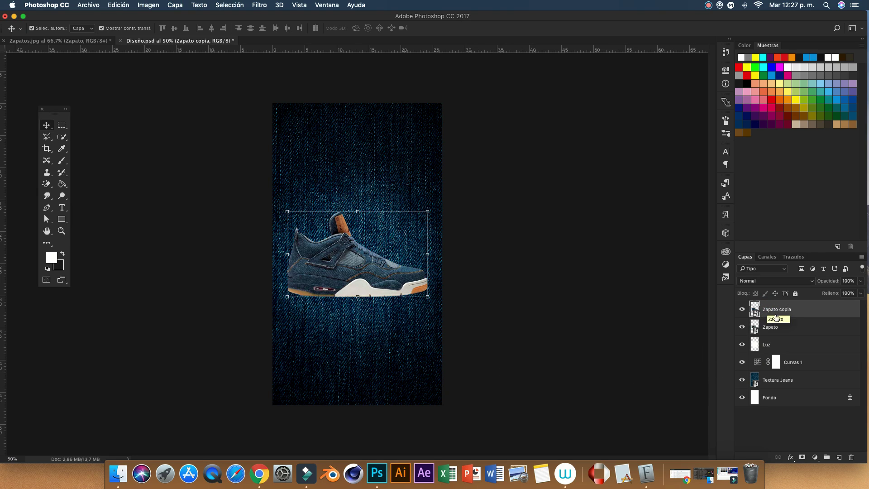
double_click(785, 311)
left_click(785, 311)
key("BackSpace")
key("BackSpace")
key("BackSpace")
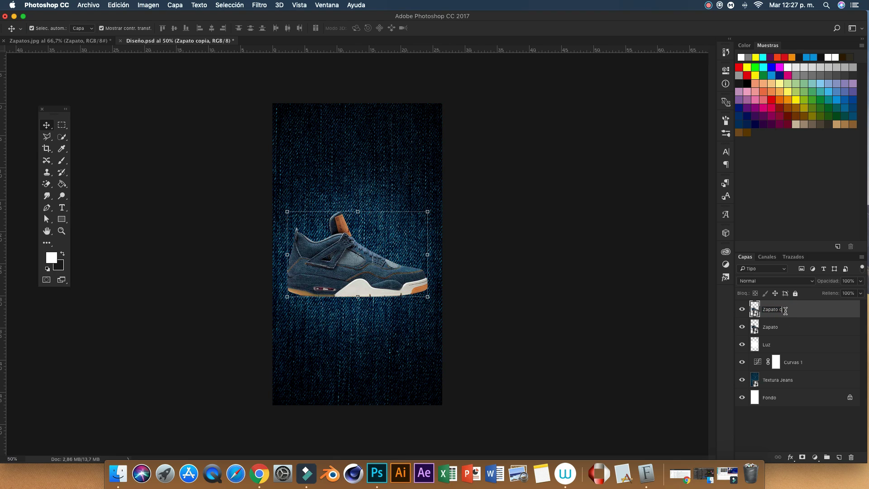
type("2")
key("Return")
Rename the original shoe layer to Zapato Sombra.
left_click(789, 327)
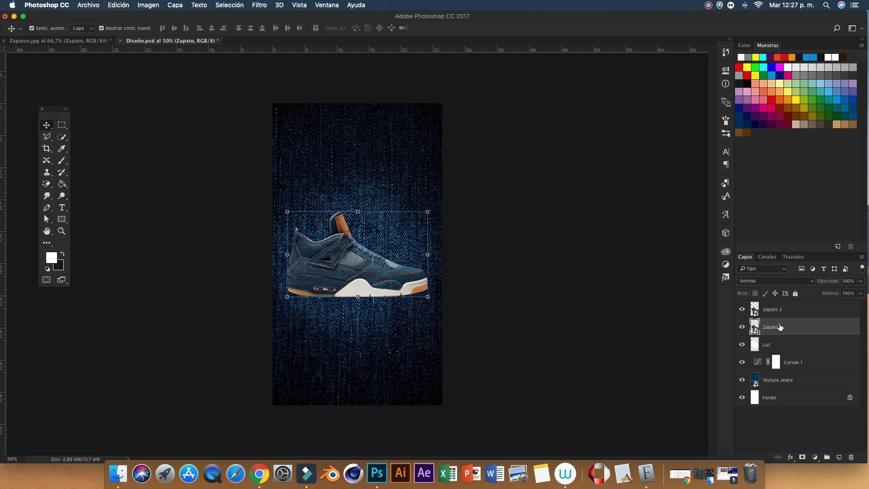
double_click(774, 326)
left_click(774, 324)
type("Som")
type("bra")
key("Return")
Nudge Zapato Sombra down and darken it with Tono/saturación at Luminosidad -47.
key("Down")
key("Down")
key("Down")
key("Down")
key("Down")
key("Down")
key("Down")
key("Down")
key("Down")
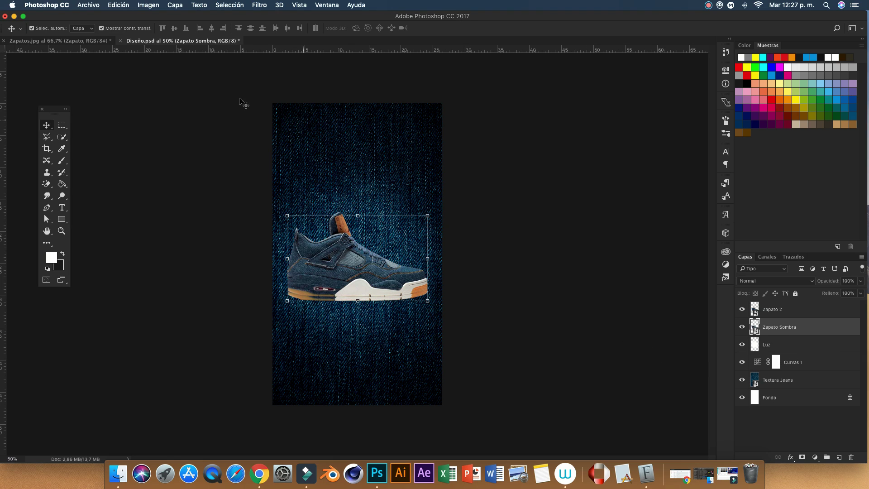
left_click(148, 5)
left_click(292, 73)
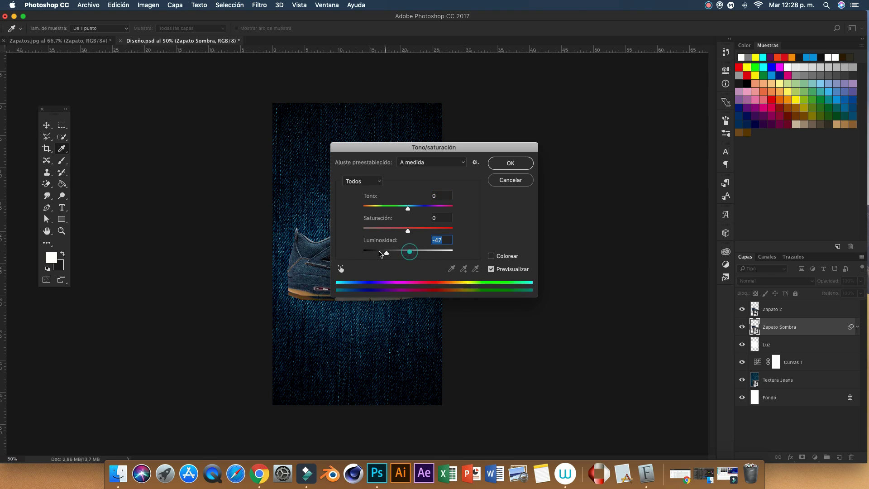
left_click(504, 163)
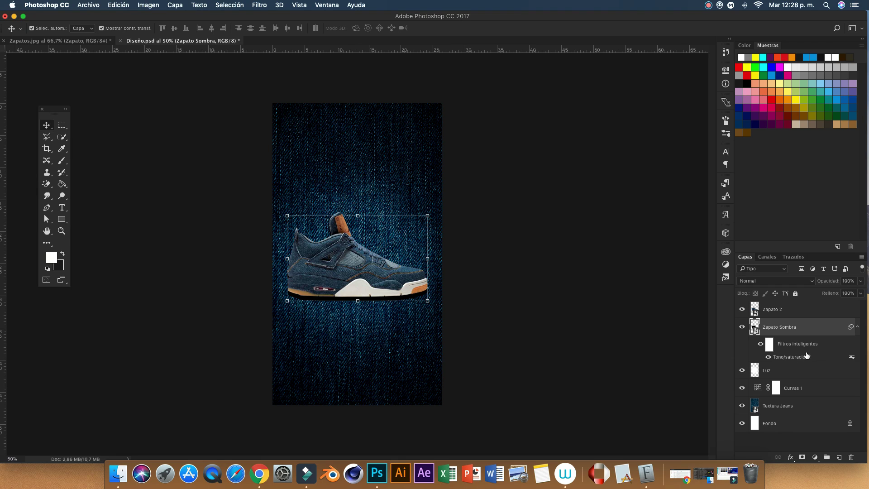
Blur Zapato Sombra with Desenfoque de movimiento at -51°, about 115 px distance.
key("Down")
left_click(260, 8)
mouse_move(274, 113)
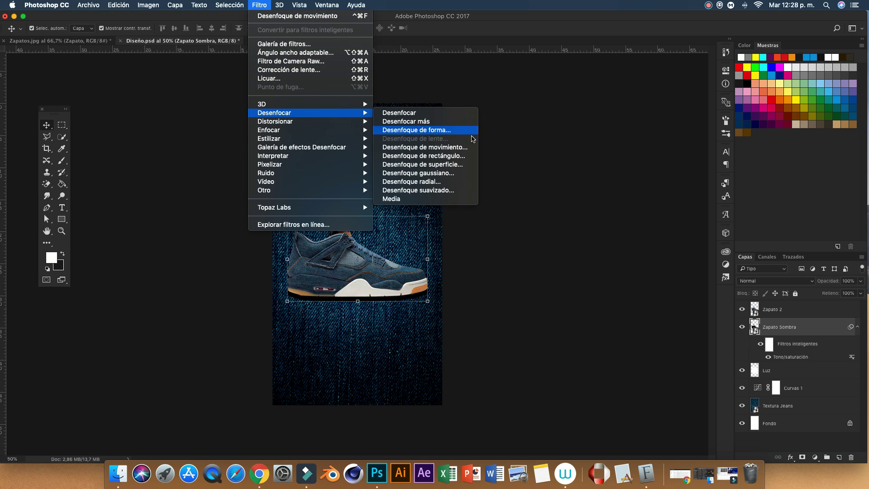
left_click(467, 147)
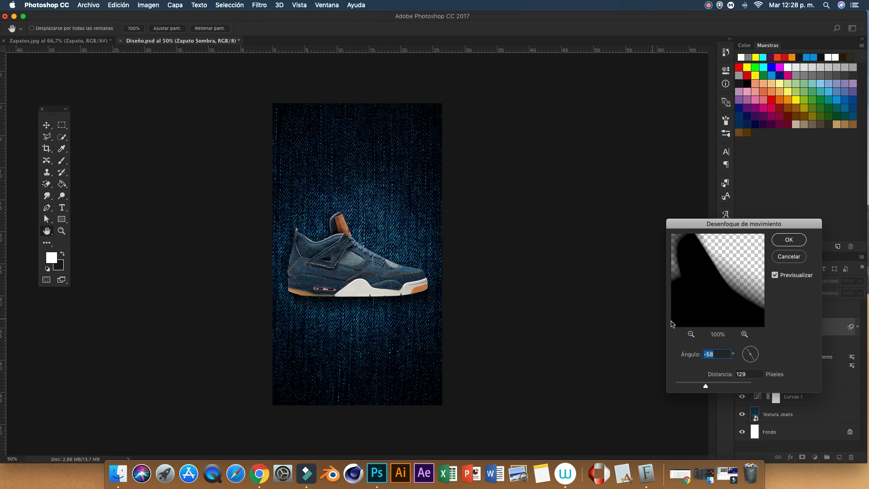
left_click_drag(746, 351, 745, 350)
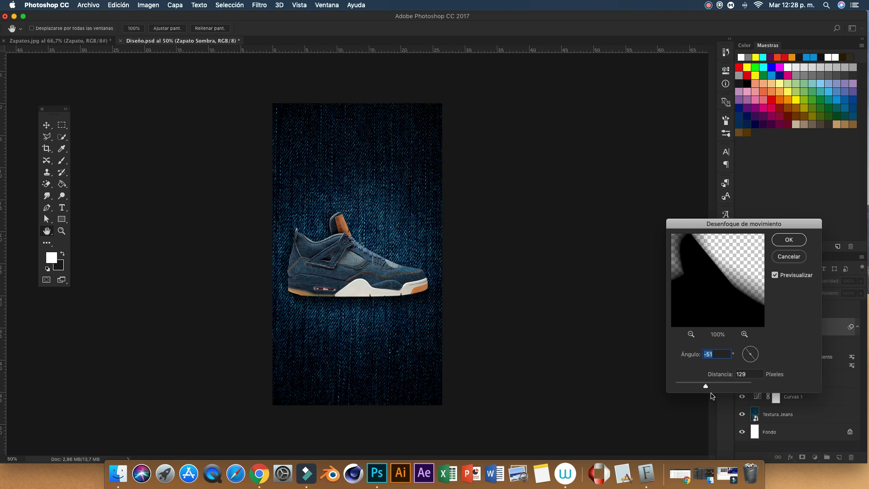
left_click_drag(706, 387, 702, 387)
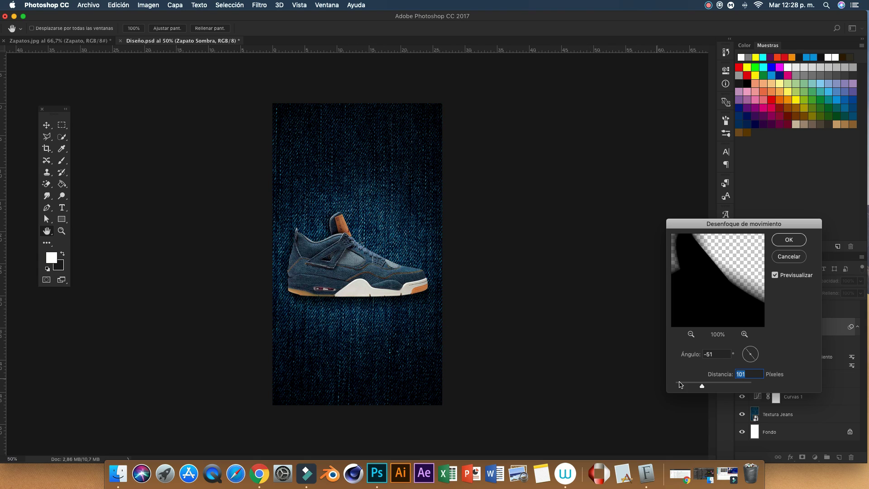
left_click_drag(702, 386, 703, 385)
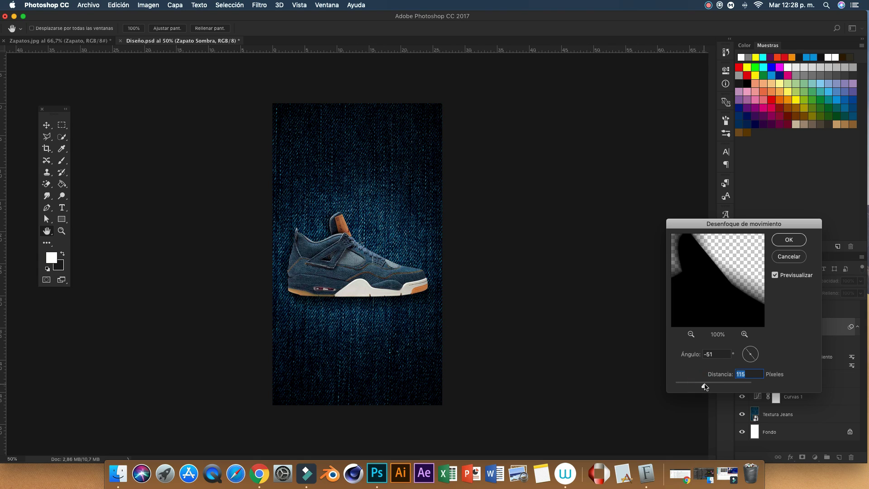
left_click(788, 239)
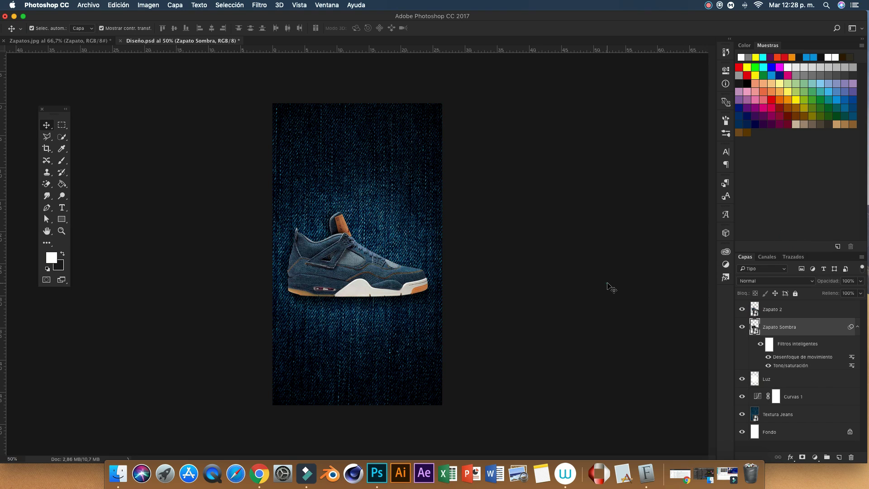
left_click(607, 286)
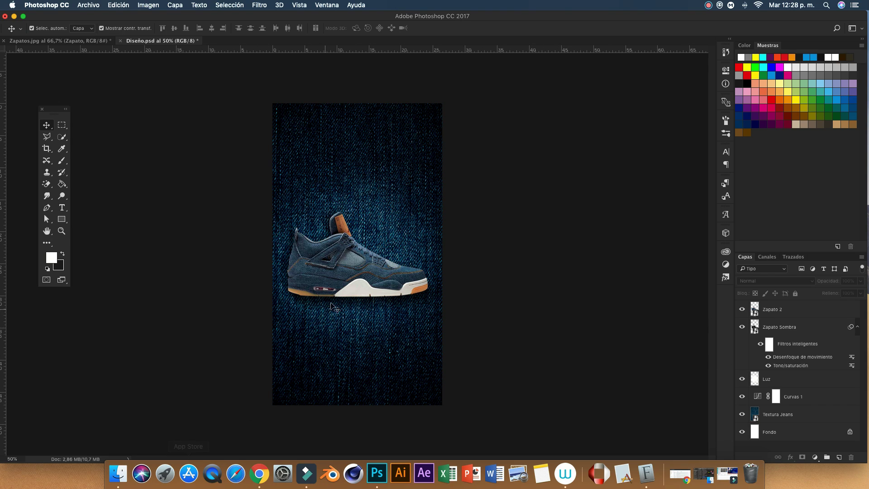
Add a Sombras layer above Zapato 2, clip it to the shoe, and set Superponer blending.
left_click(340, 292)
key("super+plus")
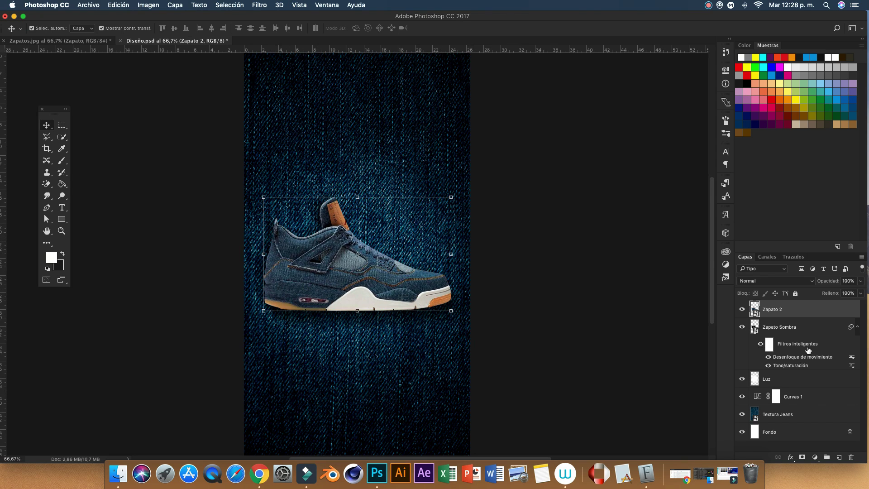
left_click(838, 457)
double_click(771, 309)
key("BackSpace")
type("Sombra")
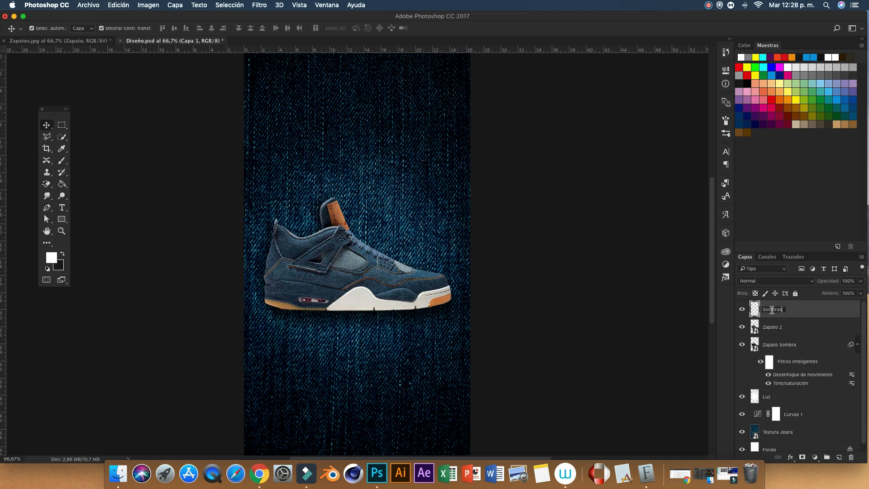
key("Return")
left_click(798, 317, "alt")
left_click(781, 282)
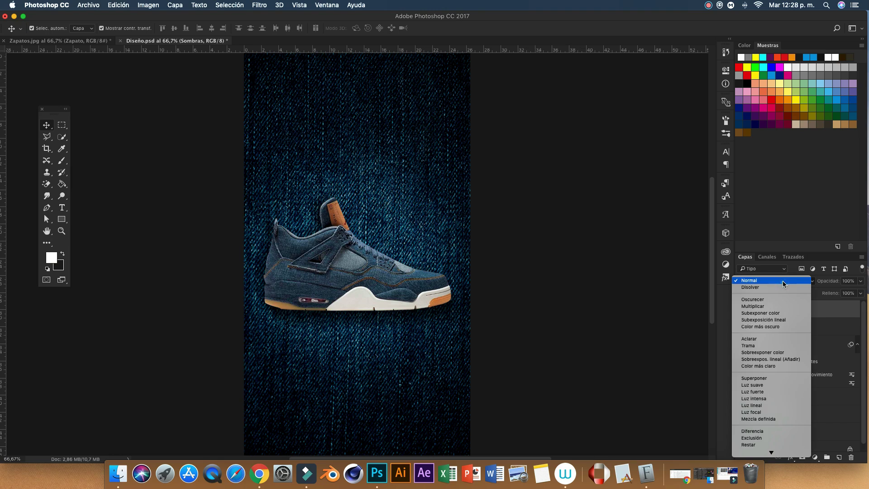
left_click(786, 380)
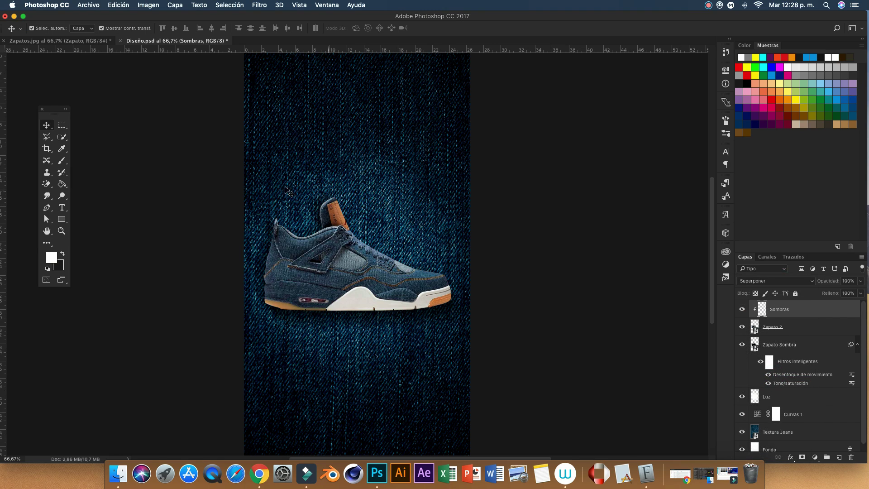
Set up a smaller black brush at 50% opacity and 56% flow, zoomed in on the shoe.
left_click(62, 254)
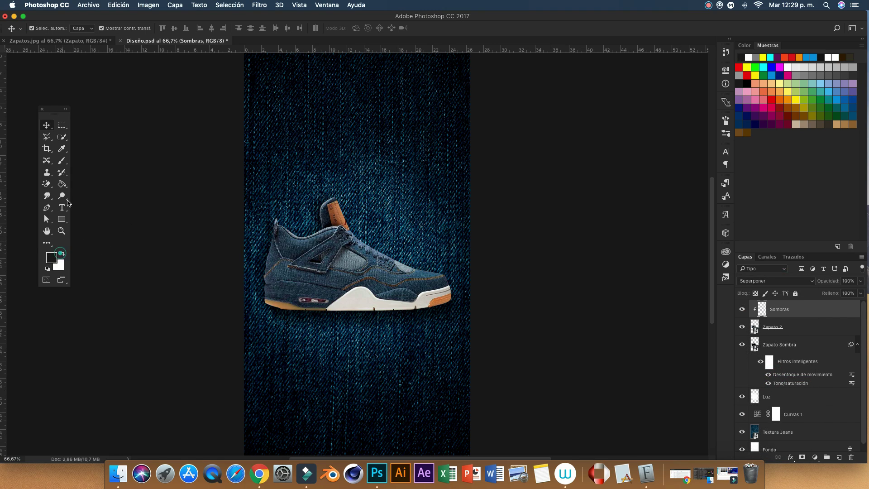
left_click(62, 160)
left_click(187, 28)
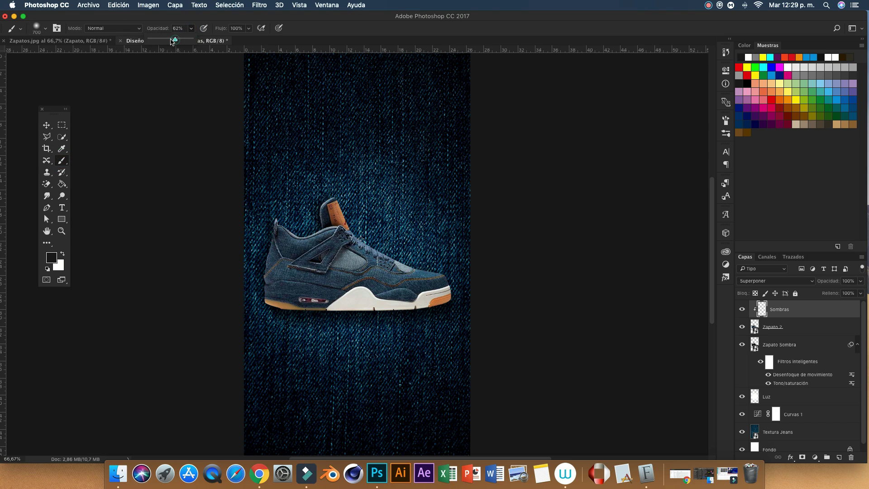
left_click_drag(172, 42, 170, 41)
left_click(249, 29)
left_click_drag(251, 39, 230, 39)
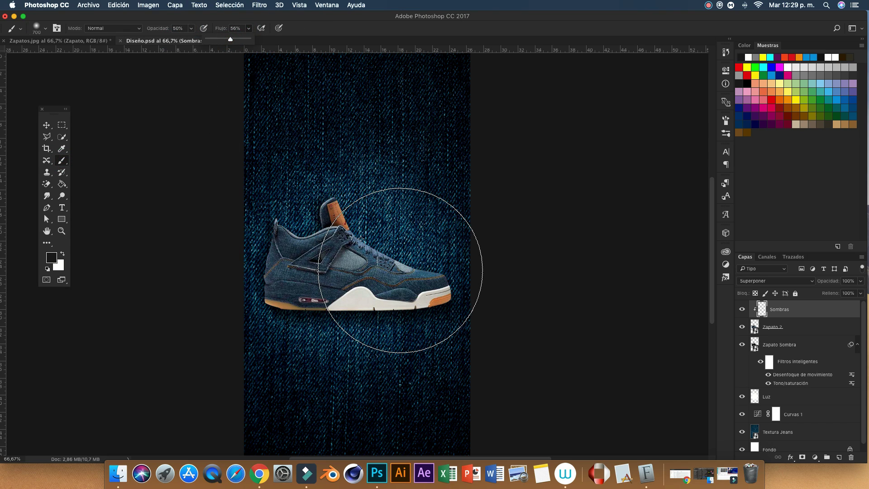
left_click_drag(398, 206, 299, 206)
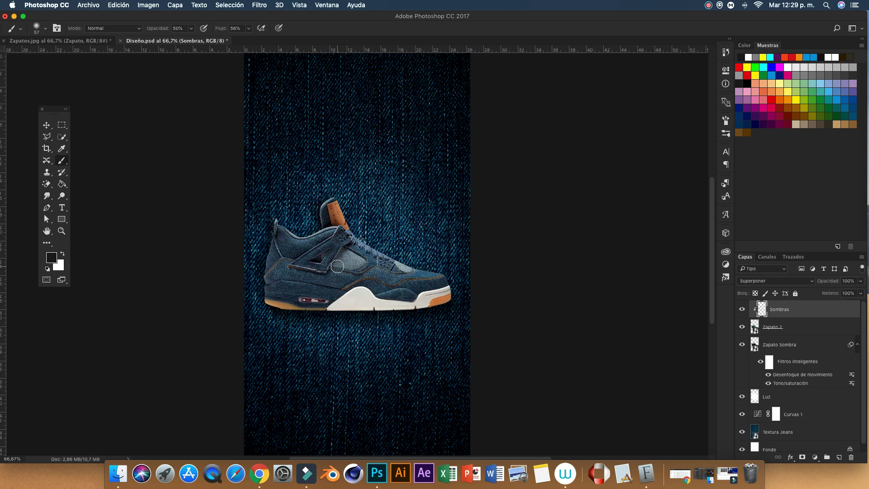
key("ctrl+plus")
key("ctrl+plus")
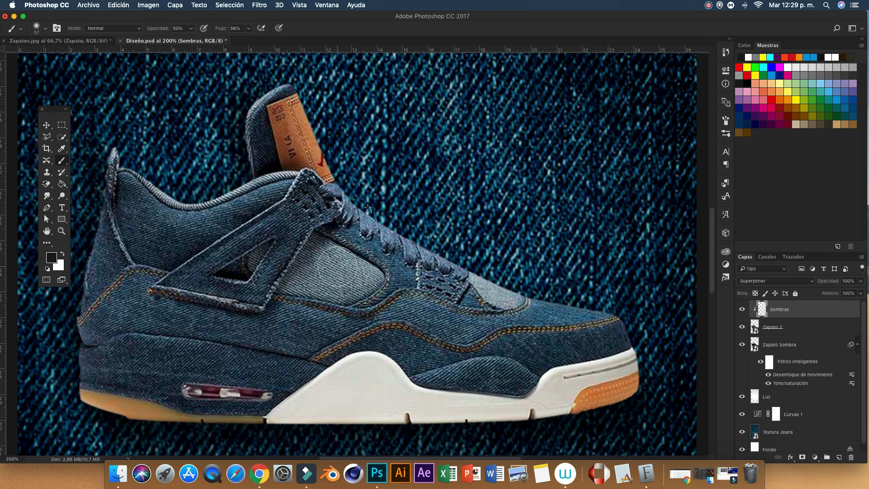
left_click_drag(350, 275, 338, 277)
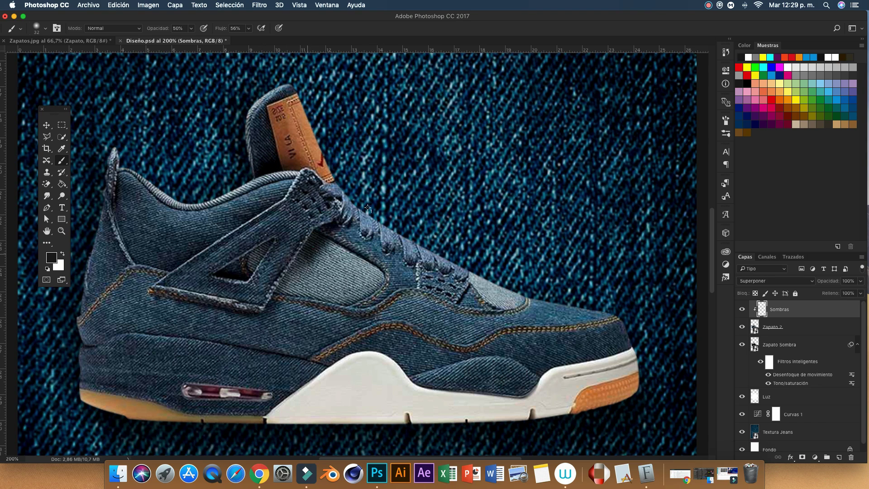
left_click_drag(314, 262, 302, 262)
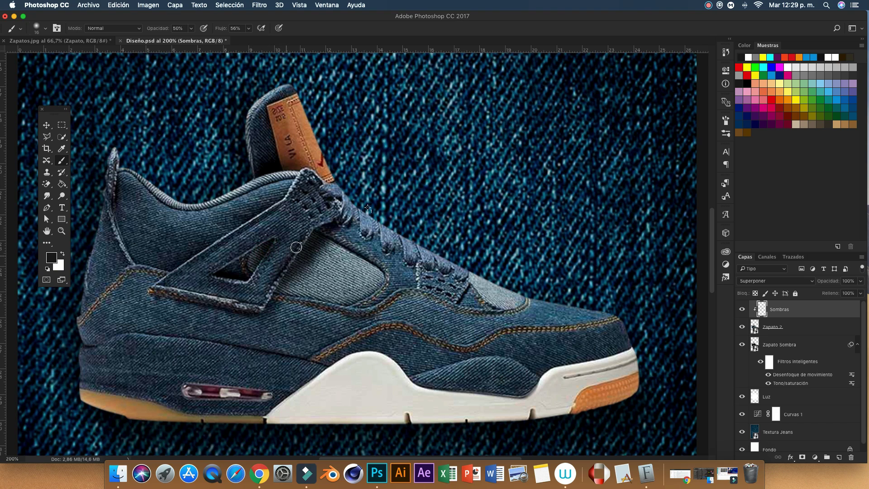
left_click_drag(389, 283, 391, 283)
At lower opacity and flow, paint soft shadows along the heel, lower shoe and midsole edge.
left_click_drag(255, 349, 299, 356)
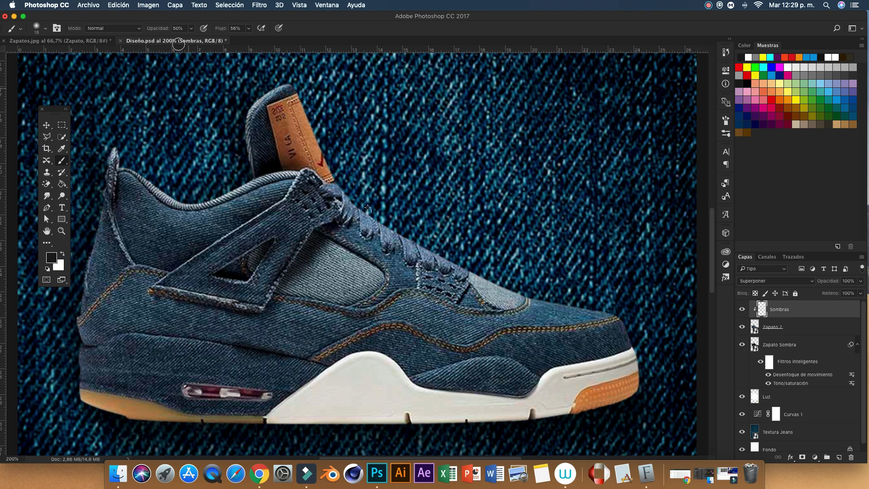
left_click_drag(191, 28, 176, 40)
left_click_drag(248, 28, 237, 39)
left_click(78, 328)
left_click_drag(81, 325, 106, 207)
mouse_move(111, 175)
left_mouse_down()
mouse_move(95, 246)
mouse_move(116, 185)
left_mouse_up()
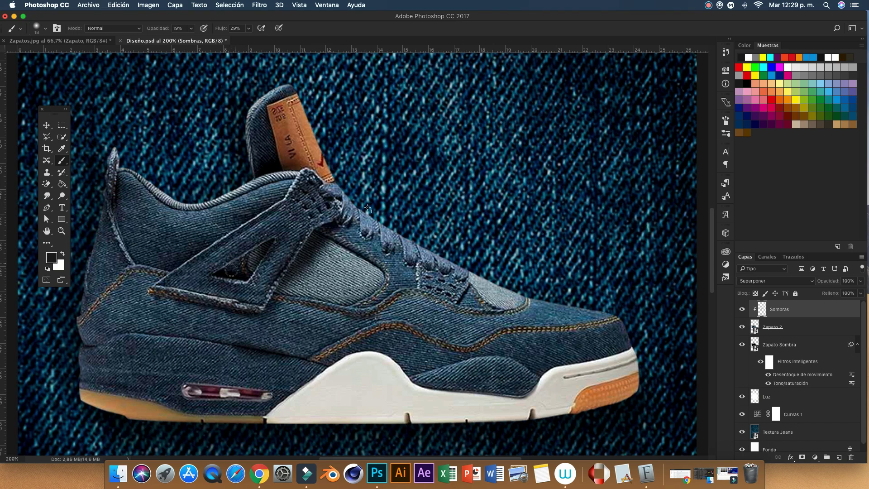
left_click_drag(236, 344, 203, 339)
mouse_move(90, 387)
left_mouse_down()
mouse_move(298, 411)
mouse_move(290, 395)
mouse_move(325, 366)
left_mouse_up()
mouse_move(415, 374)
left_mouse_down()
mouse_move(524, 392)
mouse_move(563, 365)
left_mouse_up()
left_click_drag(624, 356, 547, 368)
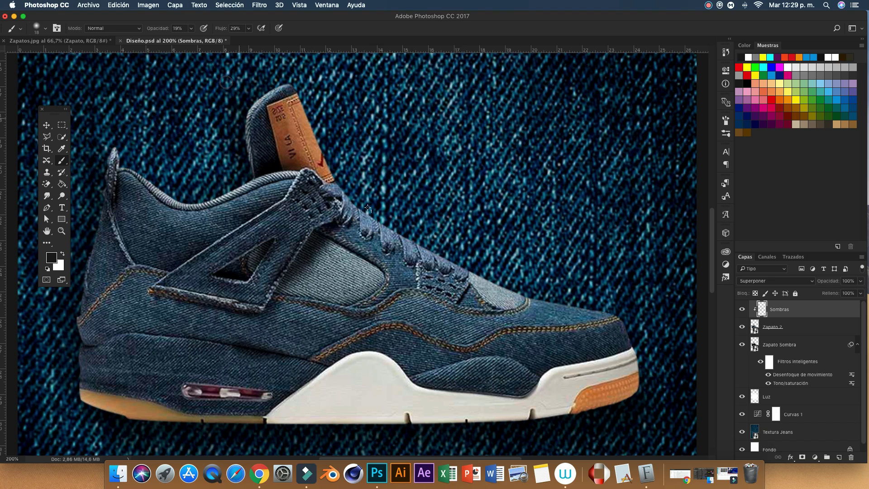
At 36% opacity, darken the collar and the sole's lower edges.
left_click_drag(177, 29, 194, 40)
mouse_move(329, 189)
left_mouse_down()
mouse_move(278, 166)
mouse_move(302, 168)
mouse_move(323, 185)
mouse_move(273, 170)
mouse_move(284, 331)
mouse_move(182, 298)
mouse_move(269, 314)
left_mouse_up()
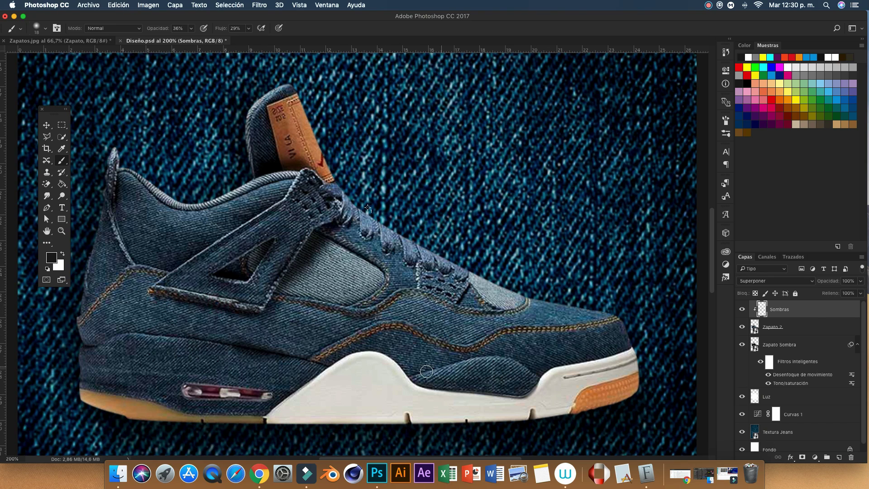
mouse_move(460, 390)
left_mouse_down()
mouse_move(521, 393)
mouse_move(554, 414)
mouse_move(642, 389)
mouse_move(498, 419)
left_mouse_up()
mouse_move(353, 436)
left_mouse_down()
mouse_move(228, 415)
mouse_move(238, 415)
mouse_move(127, 421)
mouse_move(83, 399)
mouse_move(149, 414)
mouse_move(294, 425)
left_mouse_up()
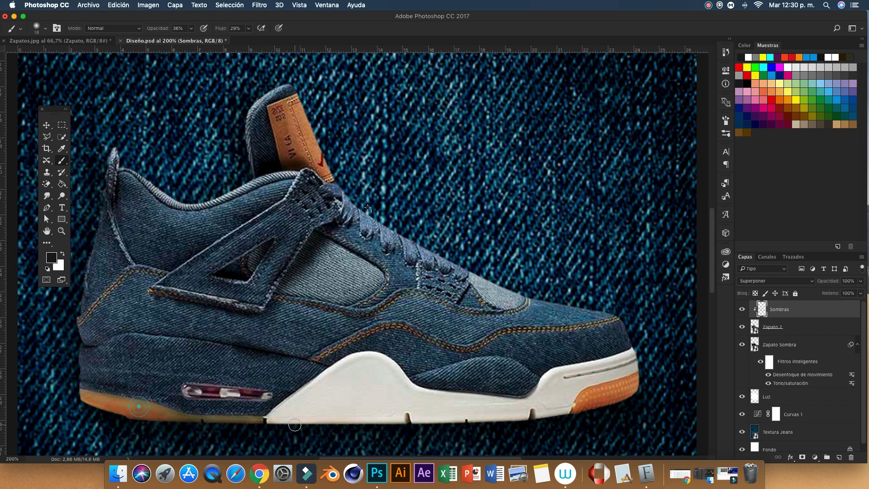
key("super+0")
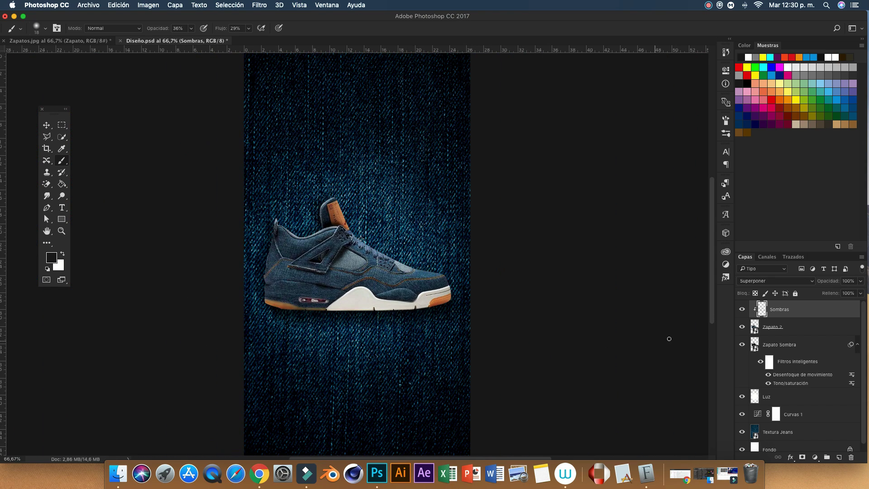
Compare the shoe with Sombras hidden, then add a new layer named 'Luces' above it.
left_click(742, 310)
left_click(743, 310)
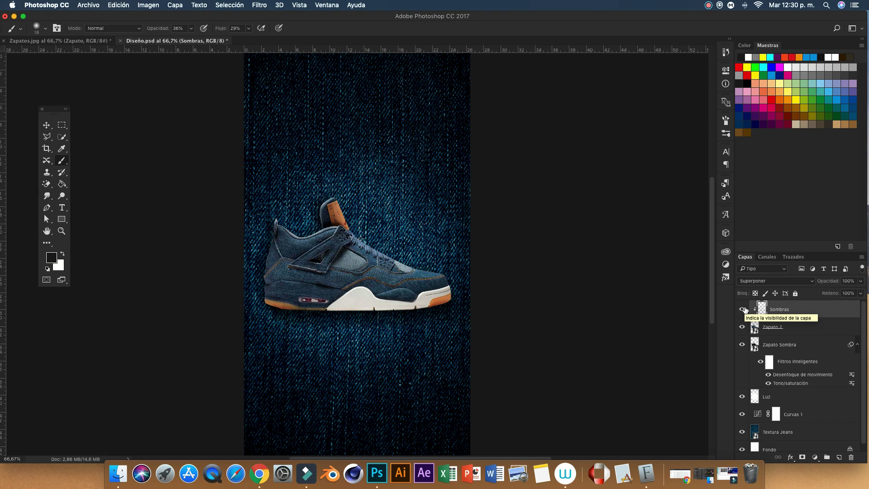
key("super+plus")
key("super+plus")
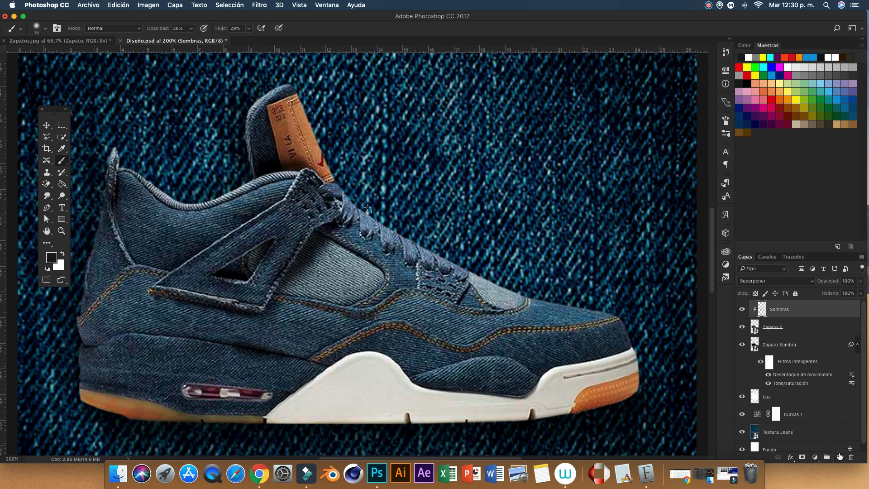
left_click(839, 456)
double_click(768, 309)
type("Lu")
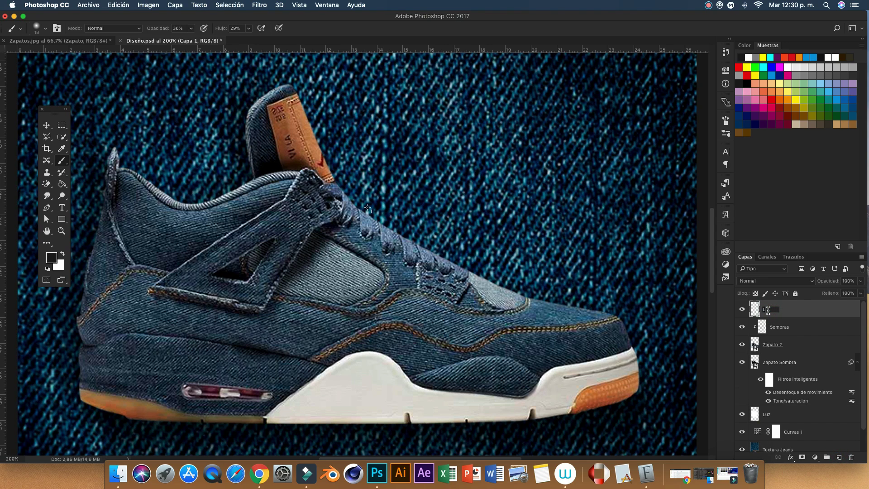
type("ces")
key("Return")
Clip Luces to Sombras, make white the foreground colour, and set blend mode Superponer.
left_click(779, 313, "alt")
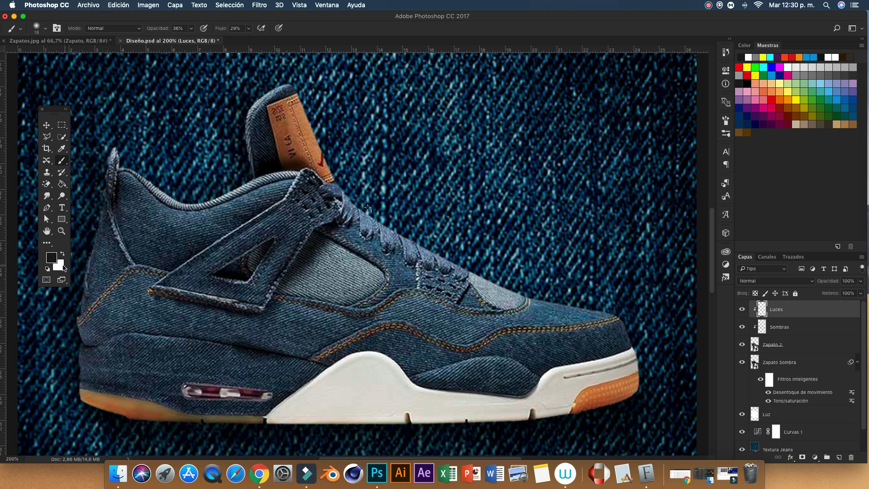
left_click(63, 254)
left_click(805, 288)
left_click(762, 375)
At brush size 19, paint white highlights on the laces, heel tab and heel's back edge.
key("bracketright")
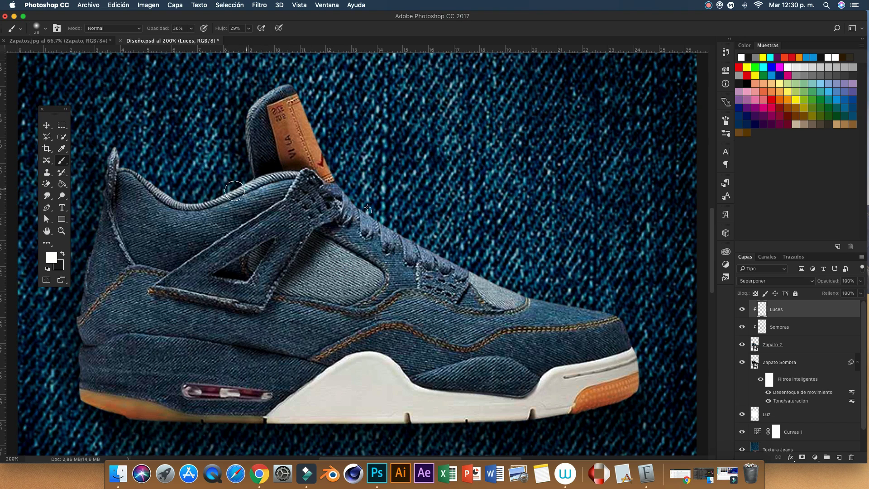
key("bracketleft")
key("bracketleft")
left_click_drag(214, 217, 222, 217)
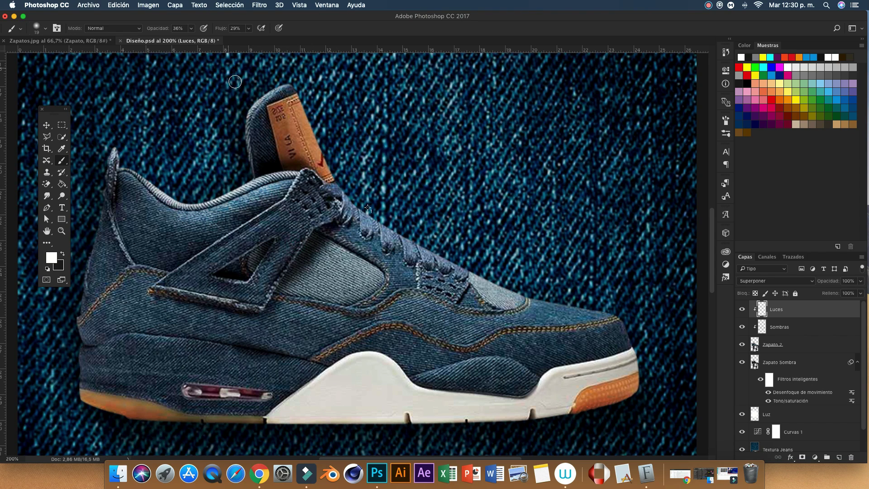
mouse_move(357, 210)
left_mouse_down()
mouse_move(492, 274)
mouse_move(574, 299)
left_mouse_up()
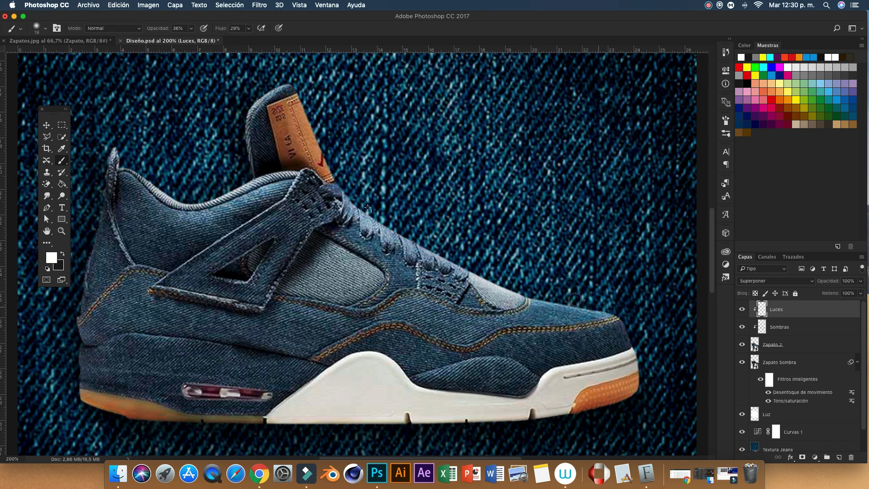
mouse_move(324, 169)
left_mouse_down()
mouse_move(304, 121)
mouse_move(245, 137)
left_mouse_up()
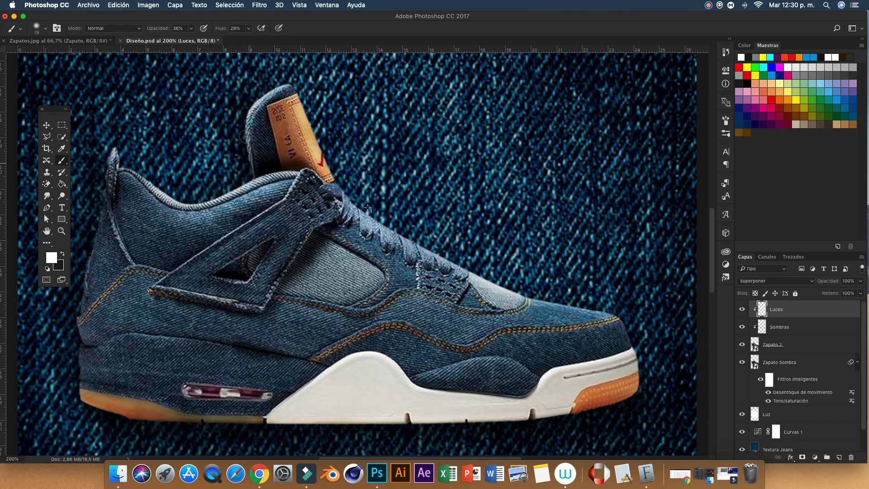
left_click_drag(115, 145, 98, 163)
At 18% opacity and 16% flow, softly highlight the strap and the shoe's lower side.
left_click(191, 28)
left_click(249, 29)
left_click_drag(246, 40, 239, 41)
left_click_drag(279, 224, 227, 245)
mouse_move(189, 278)
left_mouse_down()
mouse_move(268, 220)
mouse_move(248, 238)
left_mouse_up()
mouse_move(181, 277)
left_mouse_down()
mouse_move(353, 244)
mouse_move(403, 281)
mouse_move(367, 299)
left_mouse_up()
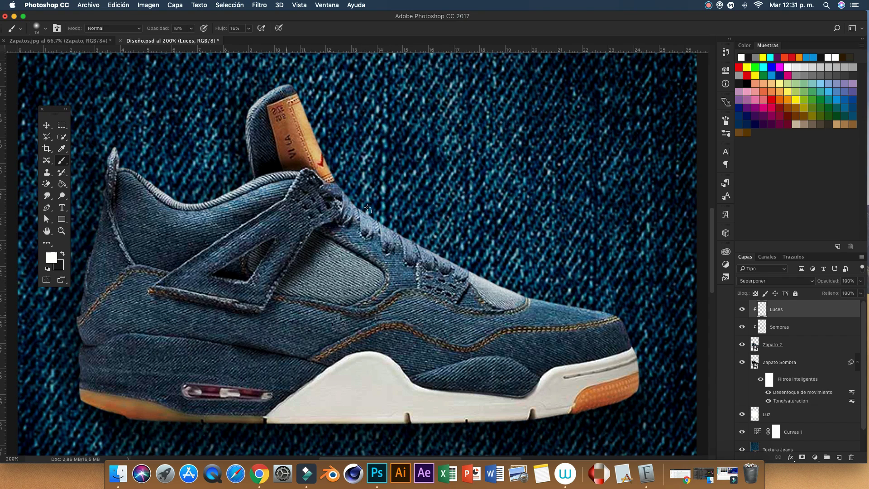
left_click_drag(452, 369, 515, 368)
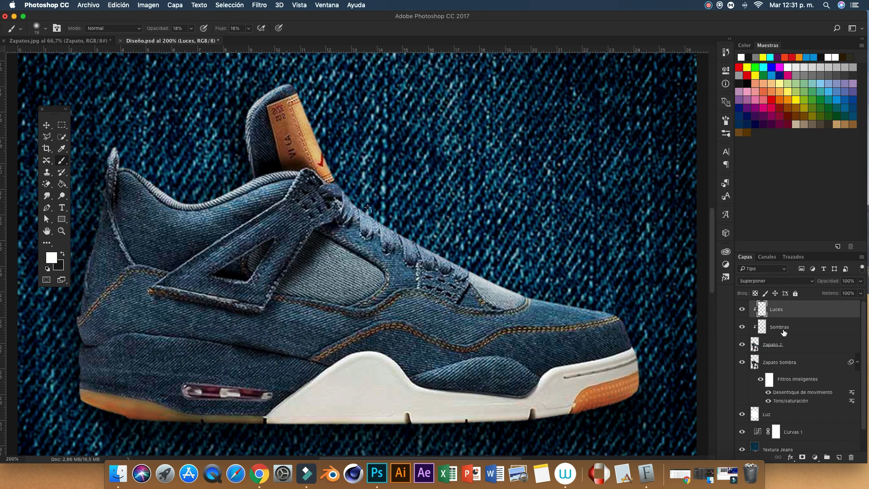
On Sombras in black, shade the laces, strap and the upper just above the midsole.
left_click(784, 332)
left_click(63, 254)
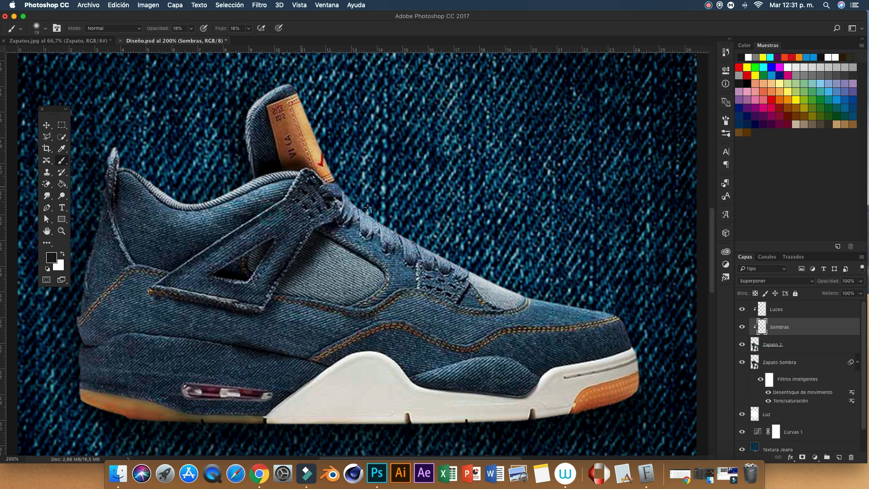
left_click_drag(311, 228, 313, 266)
left_click_drag(355, 224, 410, 256)
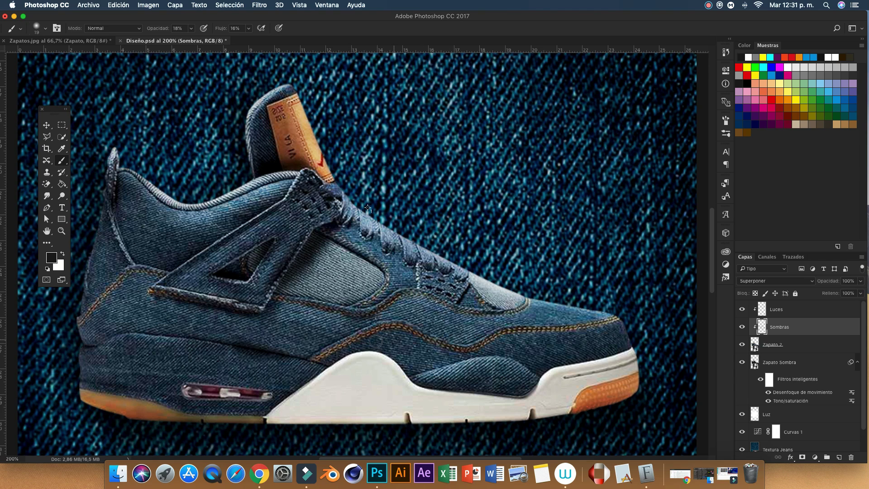
left_click_drag(407, 359, 529, 371)
Zoom out and toggle Sombras and Luces visibility to compare the shading, then reselect Luces.
key("super+0")
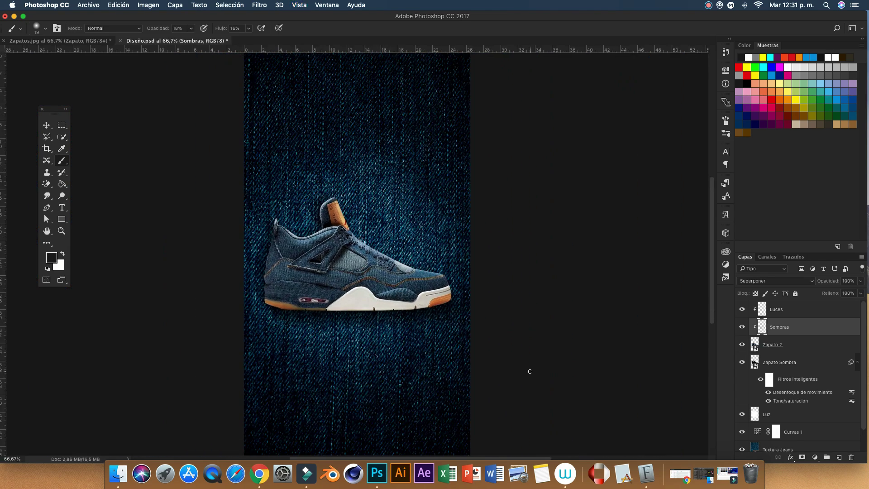
left_click(742, 327)
left_click(742, 309)
left_click(741, 309)
left_click(741, 327)
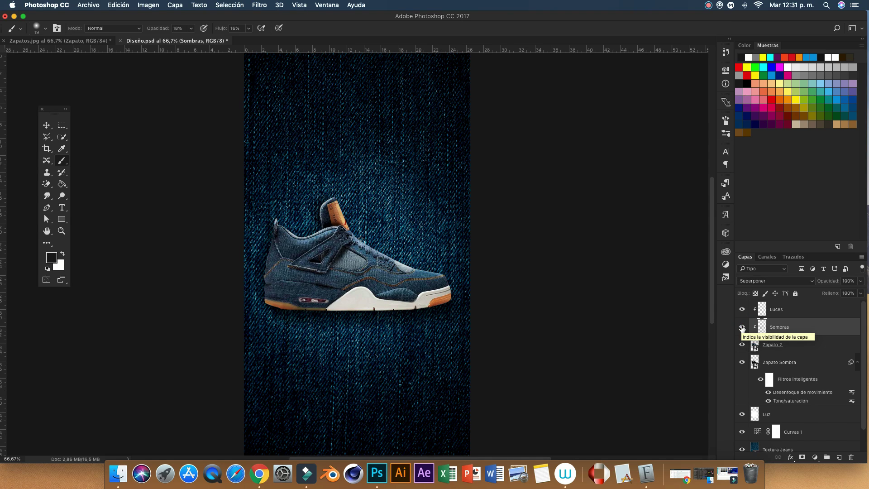
key("ctrl+plus")
key("ctrl+plus")
left_click(792, 309)
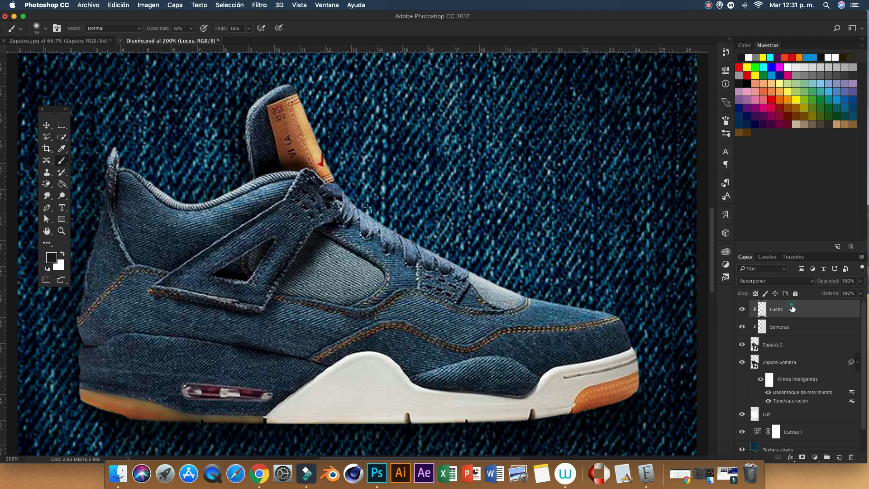
With white at 30% opacity, add highlights along the sole, toe edge and heel collar.
key("x")
left_click(191, 28)
left_click_drag(190, 39, 196, 39)
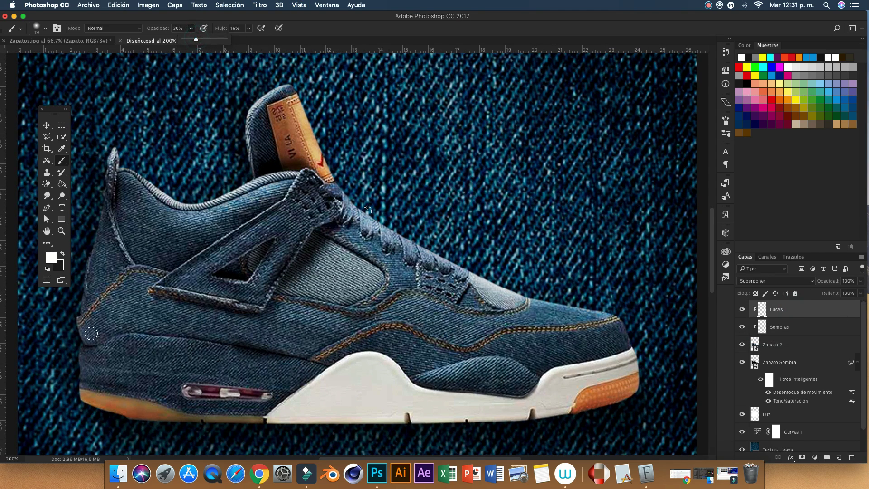
mouse_move(91, 401)
left_mouse_down()
mouse_move(131, 403)
mouse_move(96, 392)
left_mouse_up()
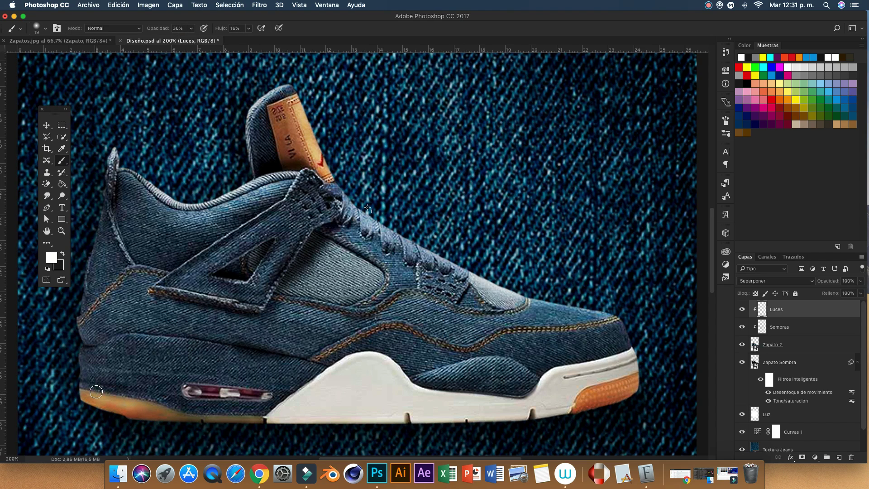
mouse_move(625, 386)
left_mouse_down()
mouse_move(627, 356)
mouse_move(614, 343)
left_mouse_up()
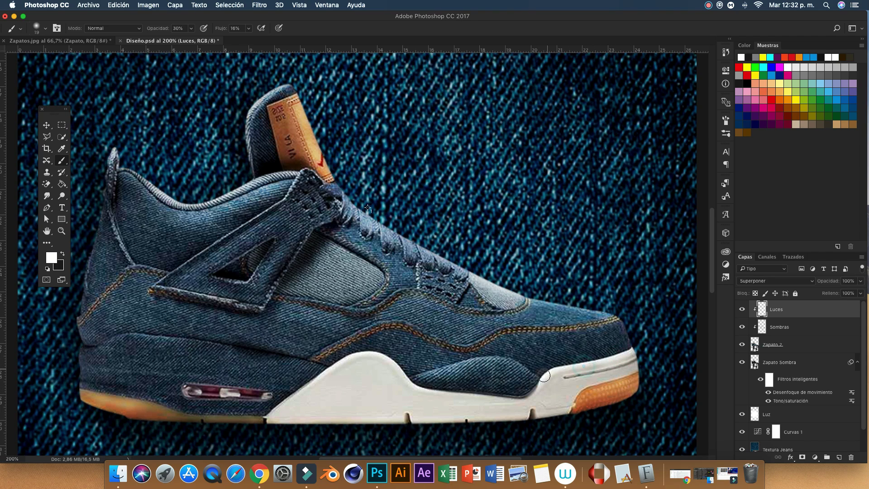
left_click_drag(614, 343, 606, 316)
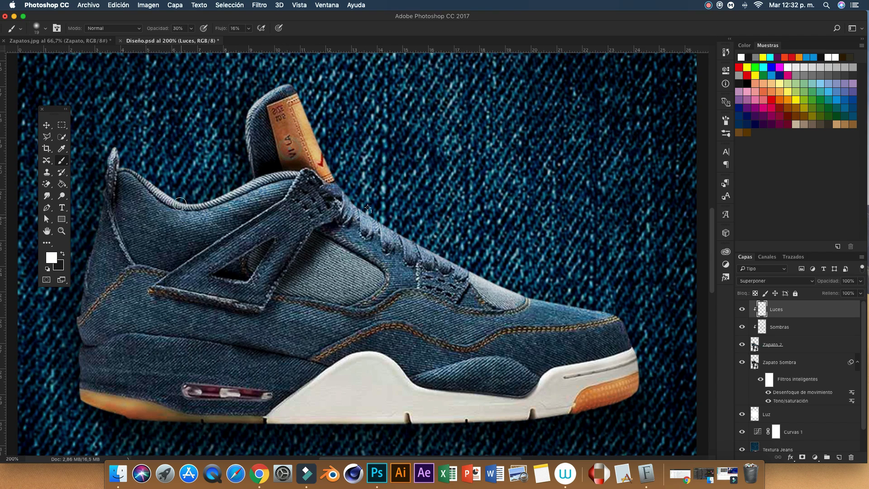
left_click_drag(135, 163, 191, 208)
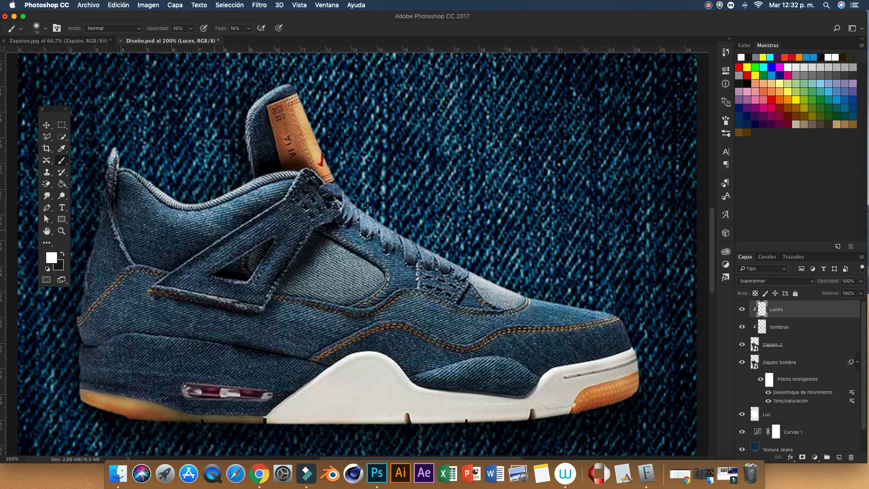
Place Logo Jordan.png from the Tutorial Instagram folder onto the poster above Luces.
key("super+minus")
key("super+minus")
key("super+minus")
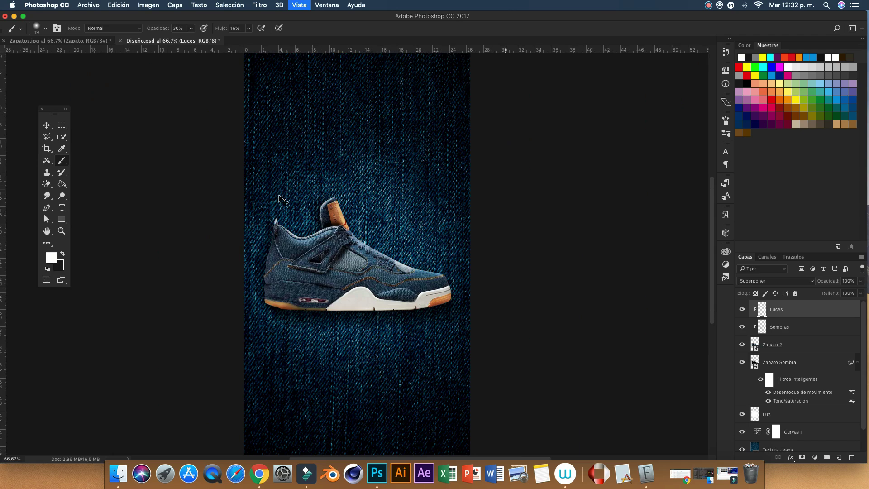
key("super+plus")
left_click(47, 125)
left_click(569, 277)
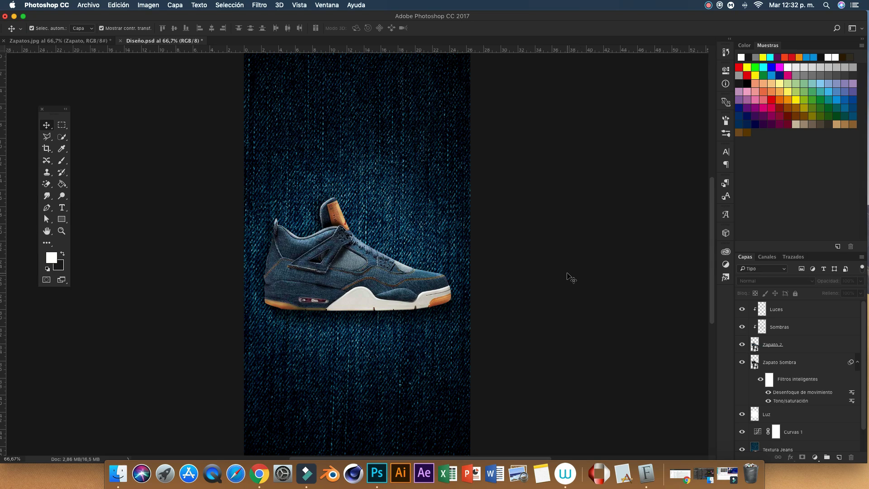
key("super+minus")
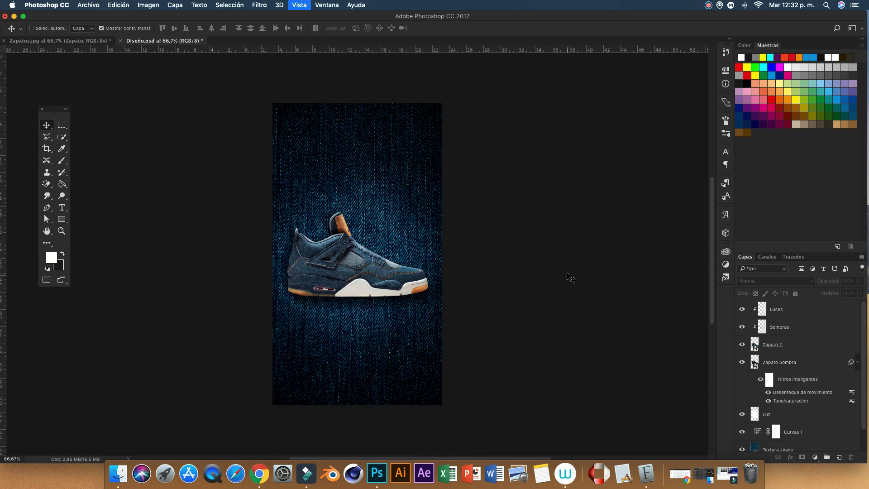
left_click(796, 311)
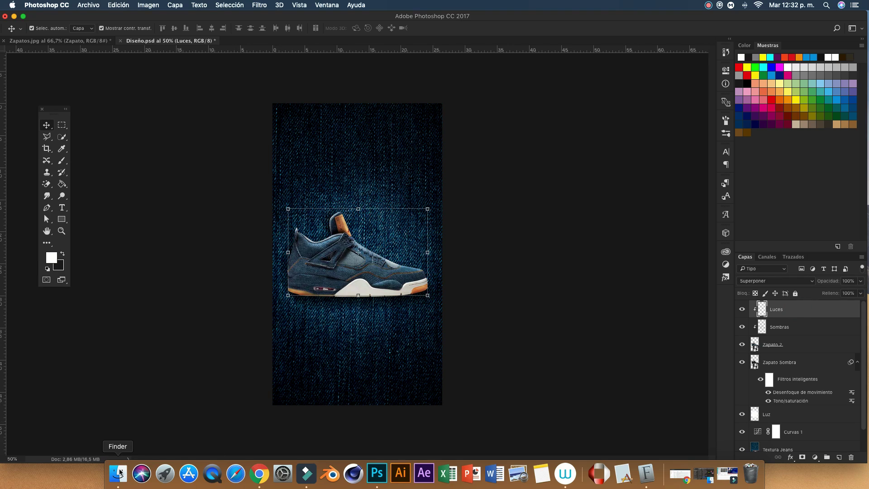
left_click(118, 473)
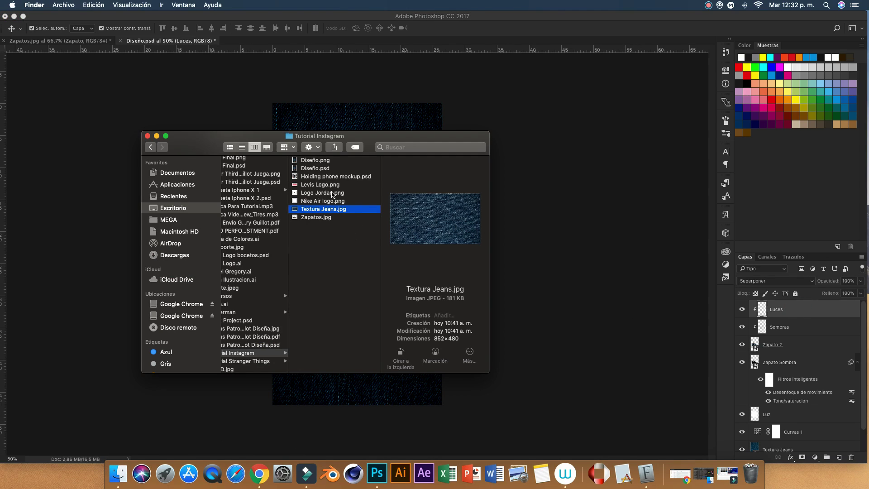
left_click(333, 194)
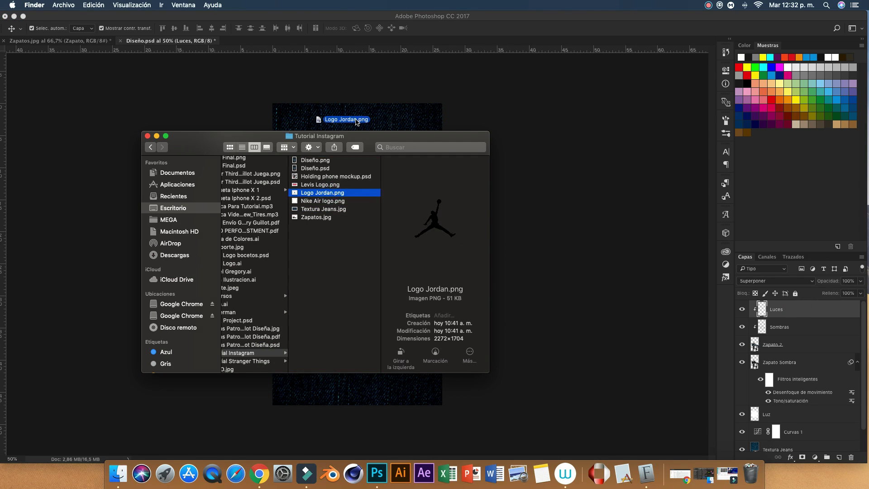
left_click_drag(353, 126, 347, 144)
key("super+plus")
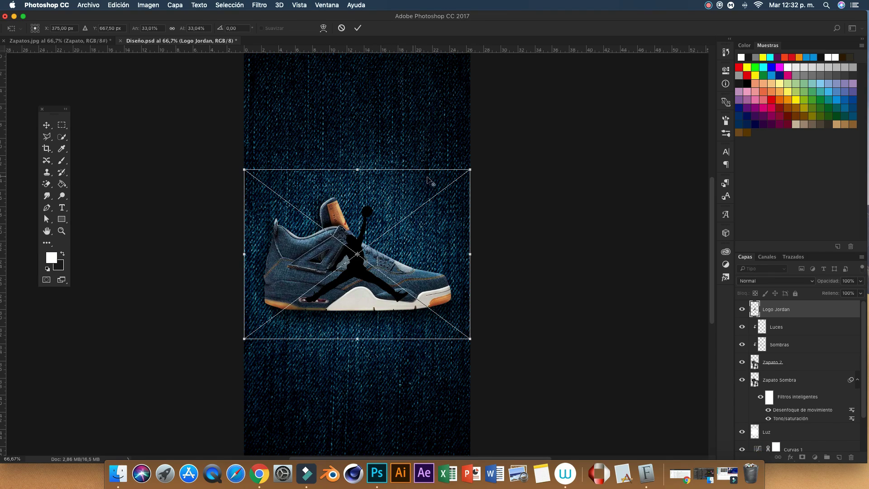
Shrink the Jordan logo and move it above the shoe's left side.
mouse_move(470, 168)
left_mouse_down()
mouse_move(406, 206)
mouse_move(350, 157)
mouse_move(327, 119)
left_mouse_up()
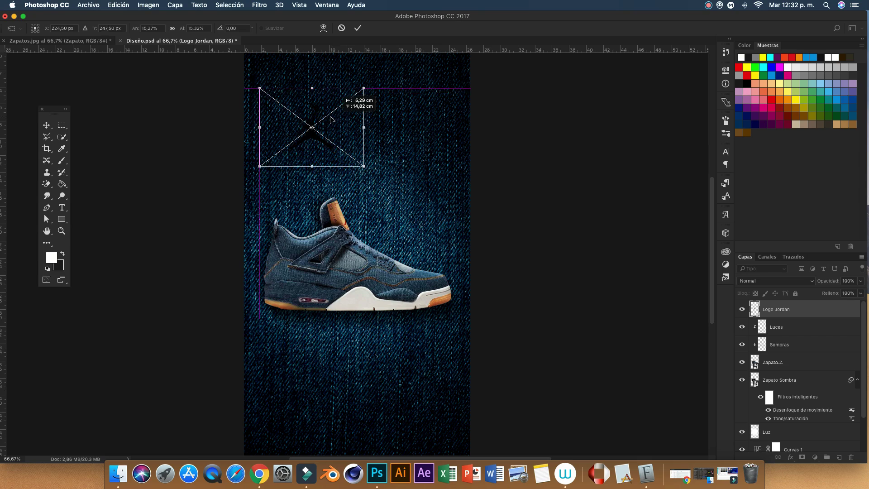
left_click_drag(327, 119, 334, 123)
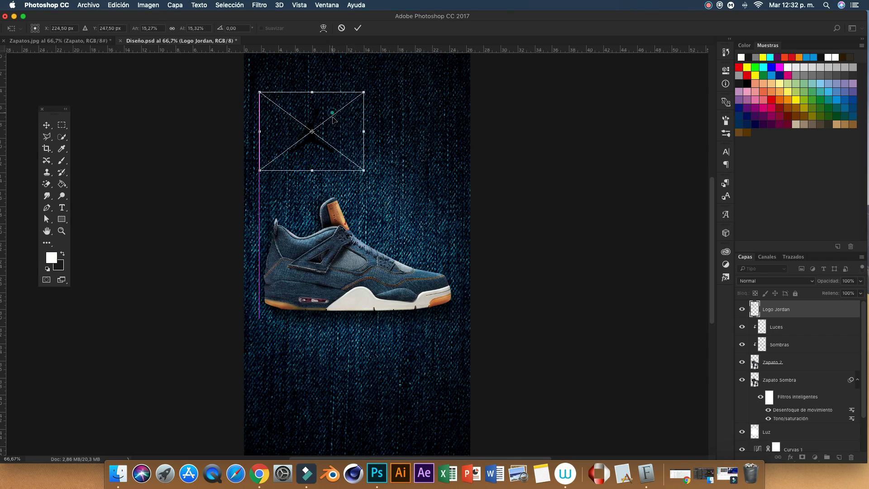
left_click(357, 29)
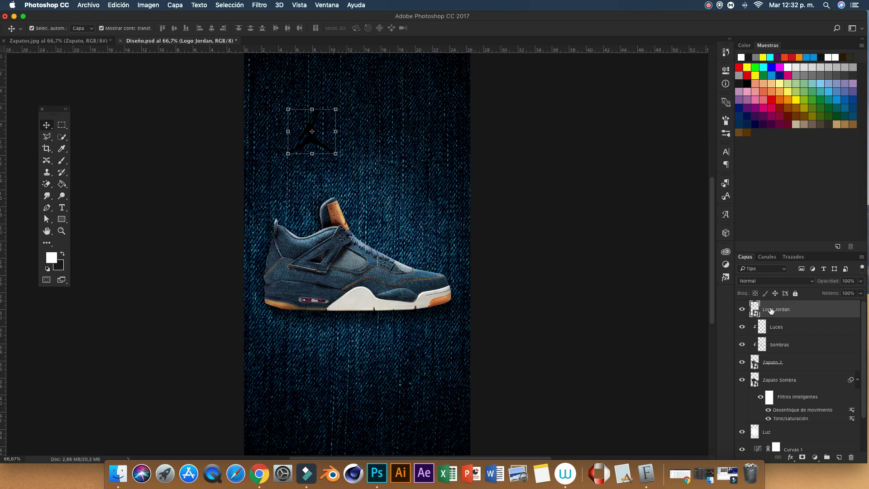
Give the Jordan logo a white Superposición de colores overlay, then drop Levis Logo.png onto the poster.
right_click(771, 310)
left_click(666, 79)
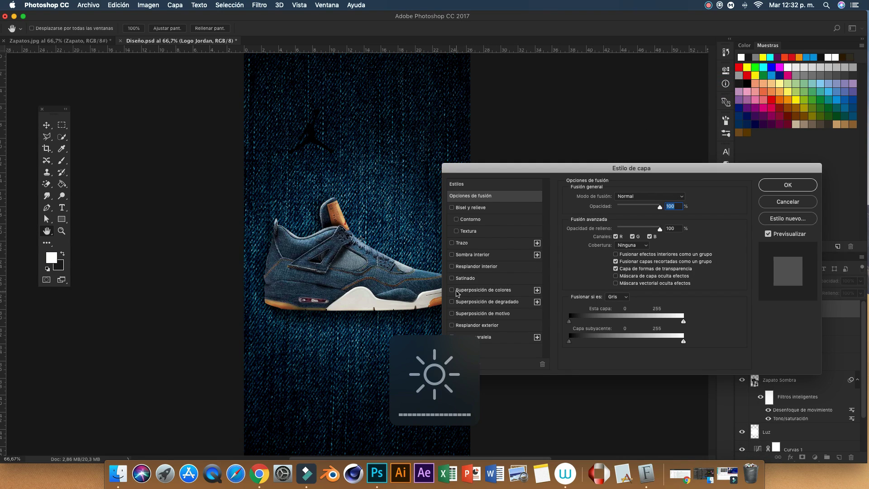
left_click(456, 291)
left_click(683, 199)
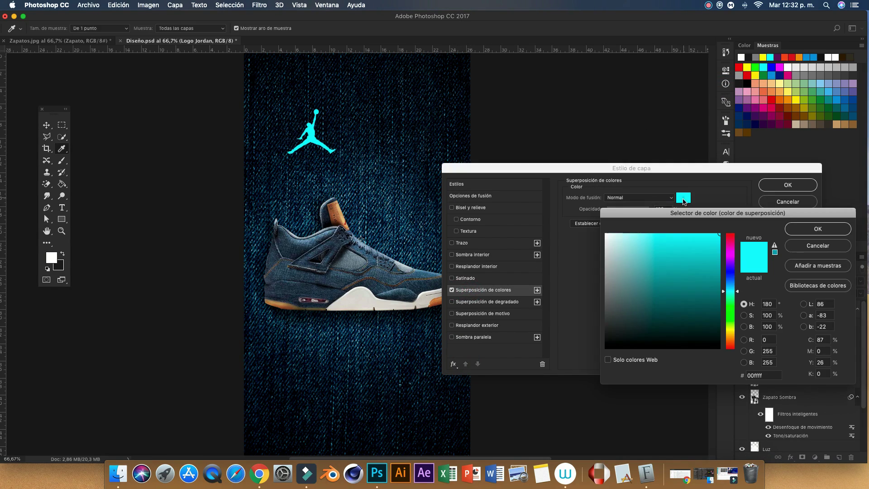
left_click_drag(662, 245, 593, 229)
left_click(810, 230)
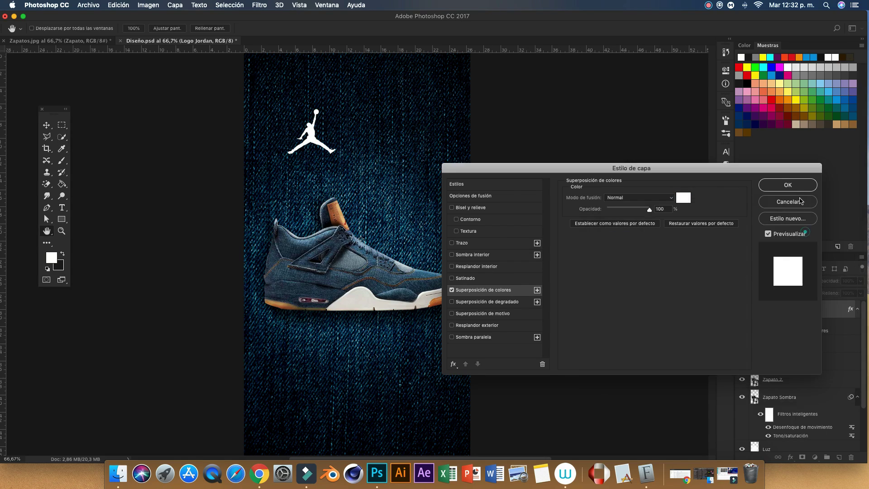
left_click(794, 186)
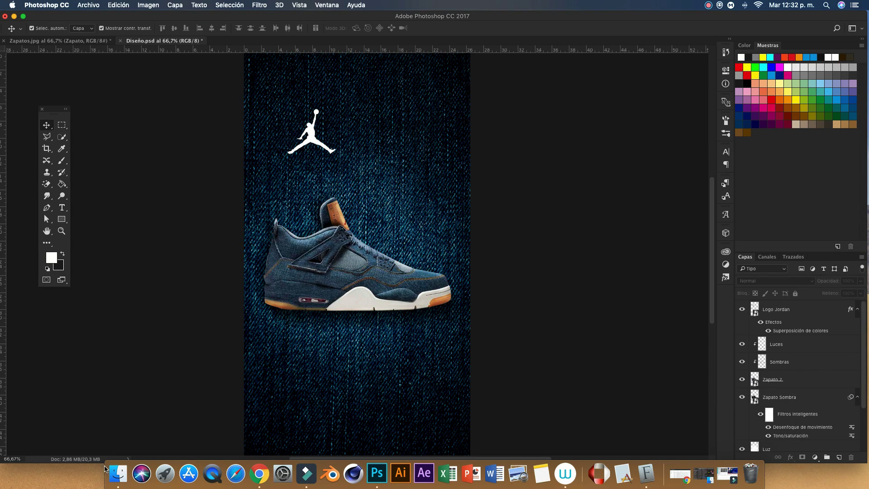
left_click(118, 473)
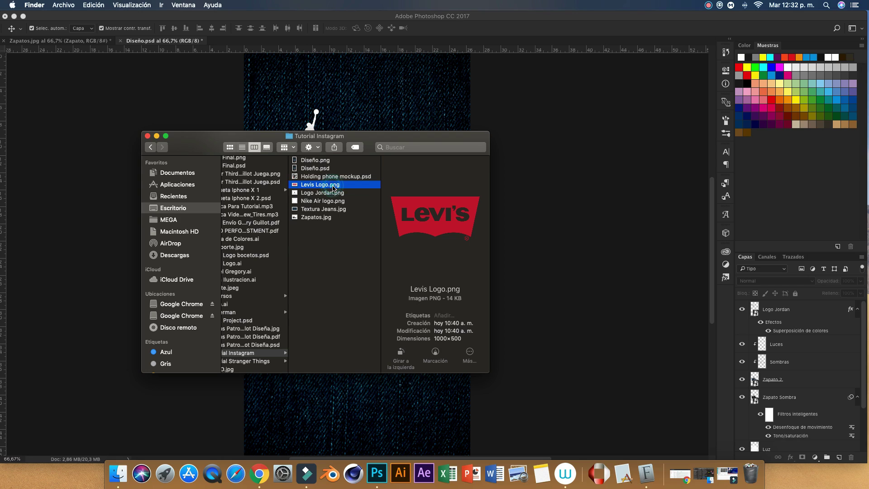
left_click_drag(333, 185, 337, 119)
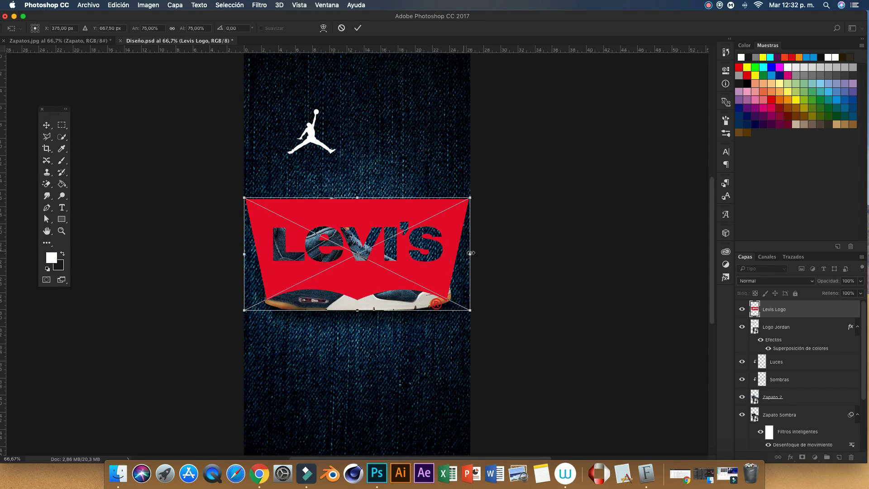
Scale the Levi's logo to about 20% and place it right of the Jordan logo.
left_click_drag(471, 205, 372, 238)
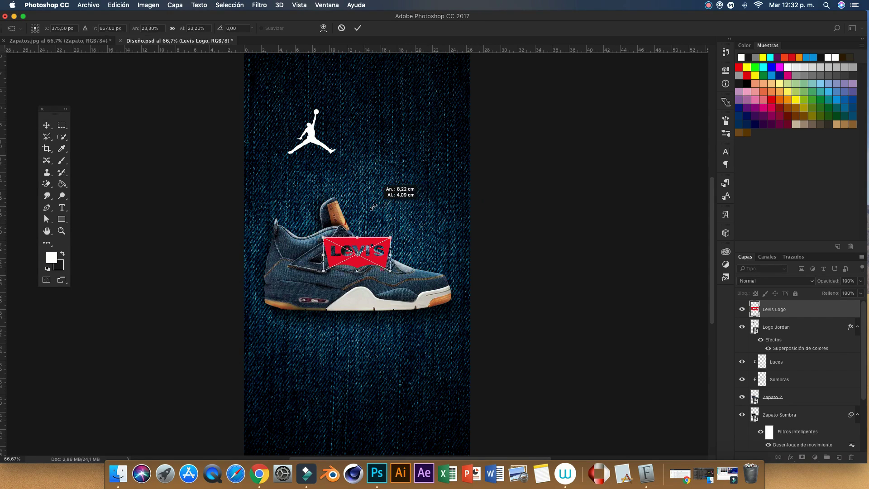
left_click_drag(385, 236, 408, 131)
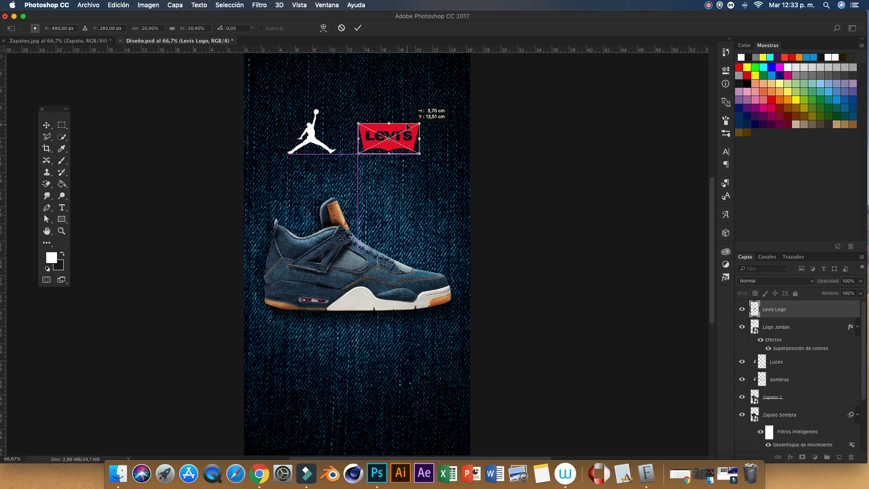
left_click_drag(406, 125, 411, 125)
key("Up")
key("Up")
key("Up")
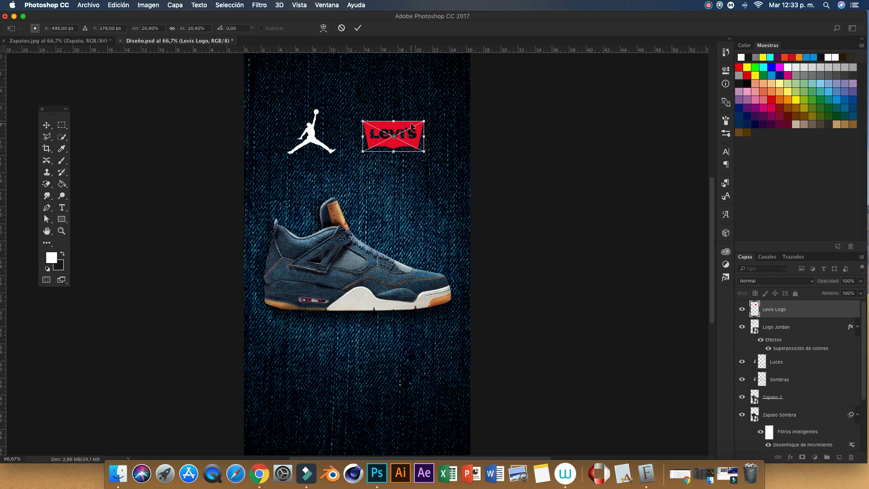
left_click(358, 28)
Align the two logos on their vertical centres and select both logo layers.
left_click(315, 134, "shift")
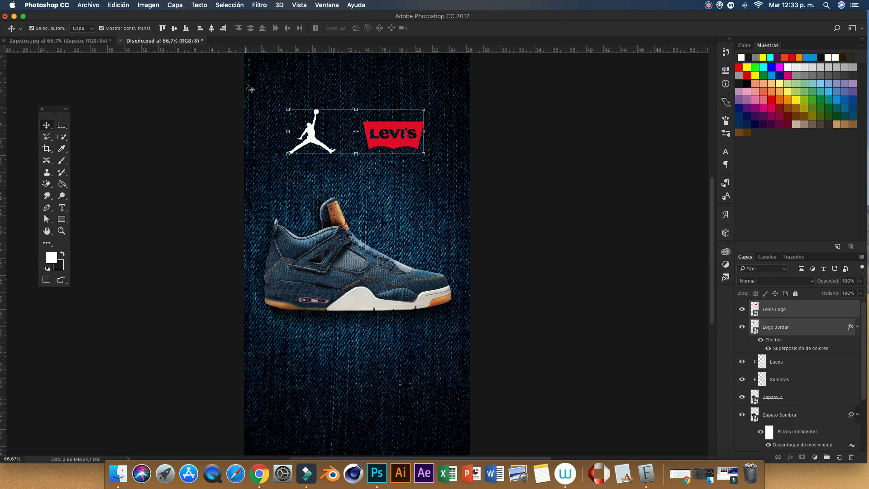
left_click(179, 30)
left_click(563, 187)
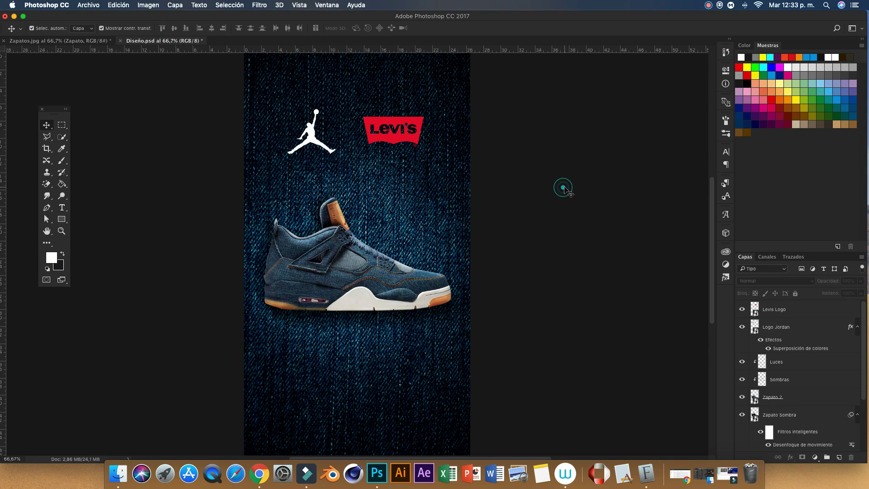
left_click(771, 314)
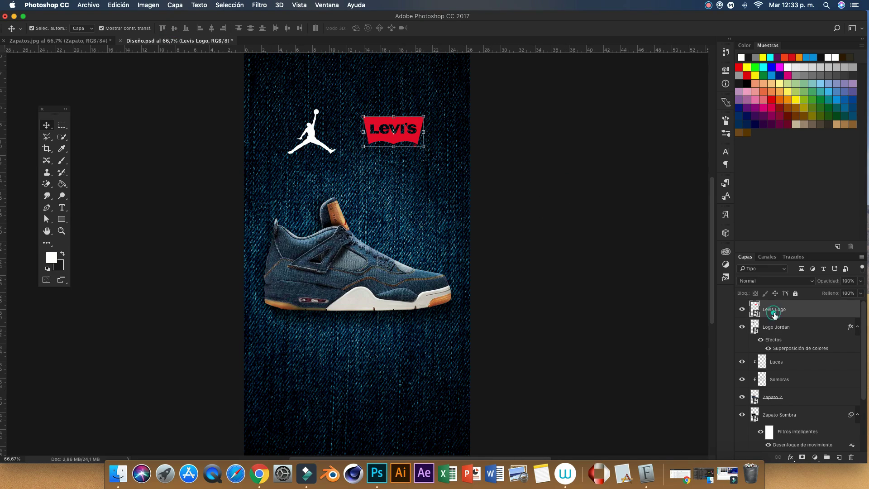
left_click(779, 332, "shift")
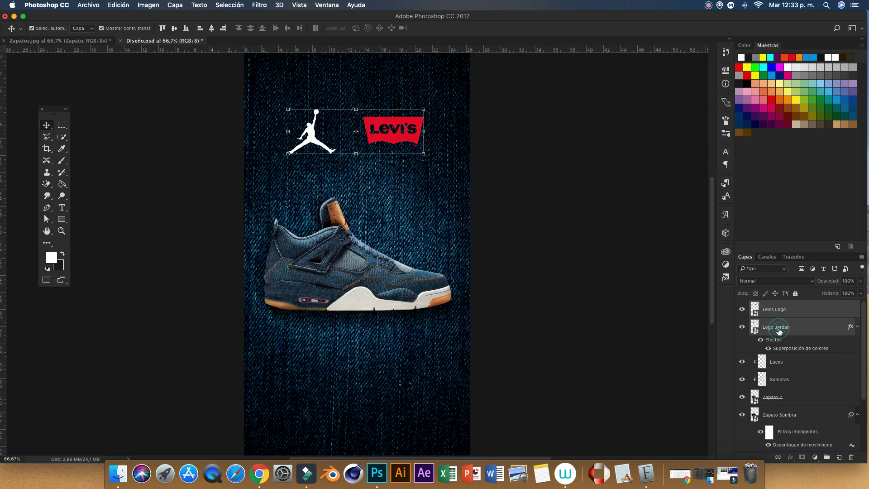
right_click(779, 331)
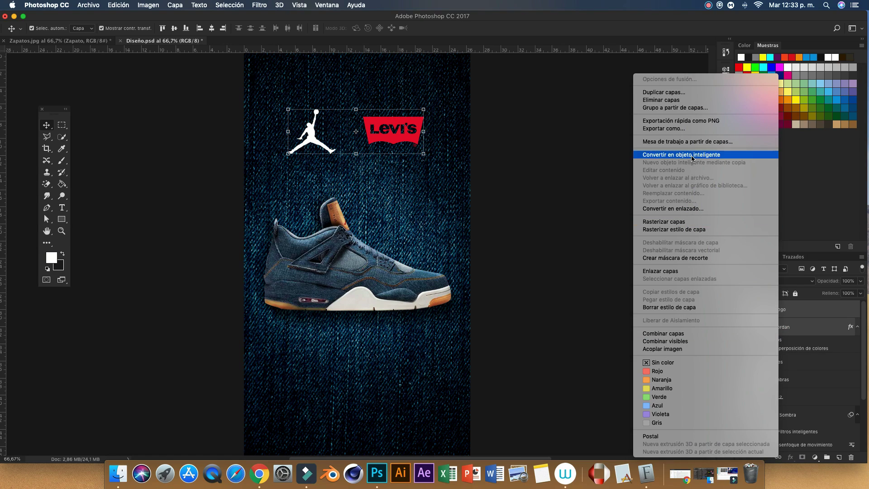
Convert the Jordan and Levi's logo layers into a single smart object.
left_click(692, 154)
left_click(386, 136)
scroll(777, 410, "down", 2)
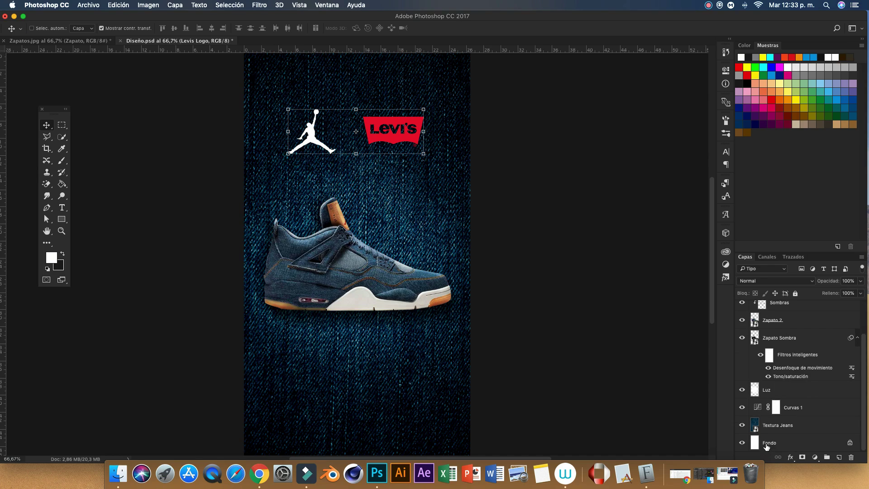
scroll(777, 398, "up", 2)
Centre the logos smart object horizontally against Fondo, then start a text box below it.
left_click(784, 309)
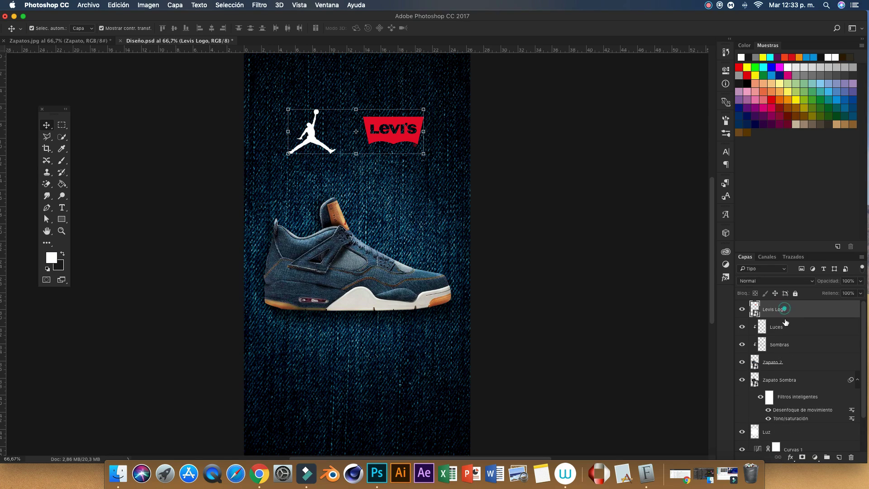
scroll(774, 438, "down", 3)
left_click(769, 443, "super")
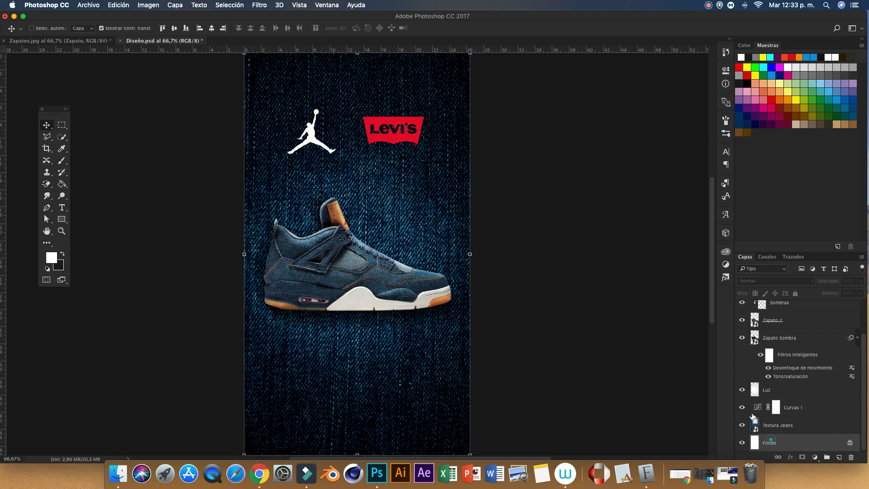
left_click(211, 29)
left_click(515, 220)
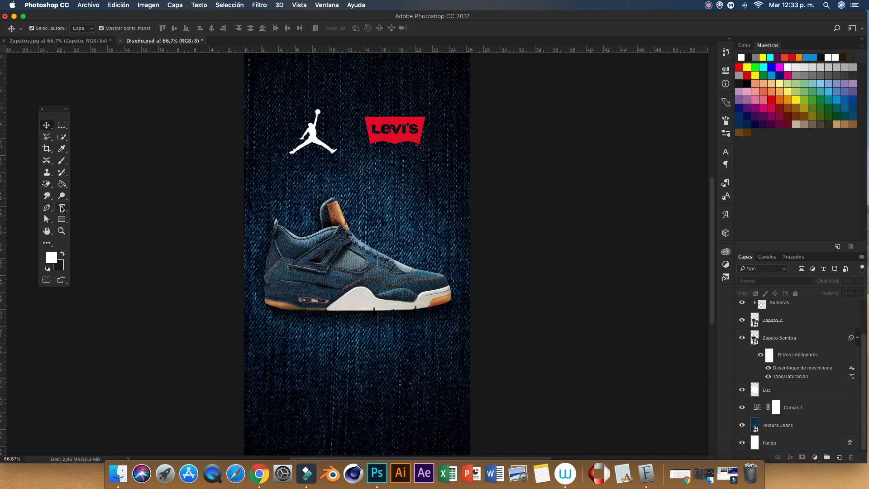
left_click(62, 207)
left_click(373, 206)
Type an 'X' and set it to Montserrat Light weight.
type("X")
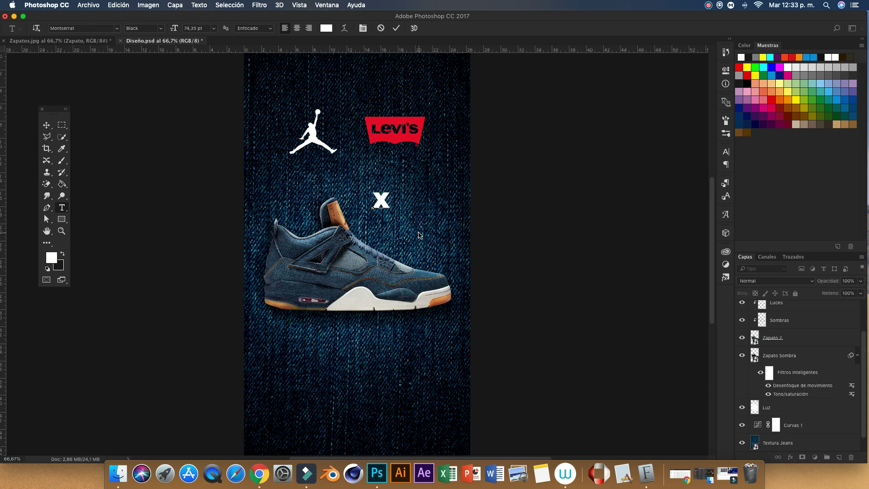
double_click(387, 202)
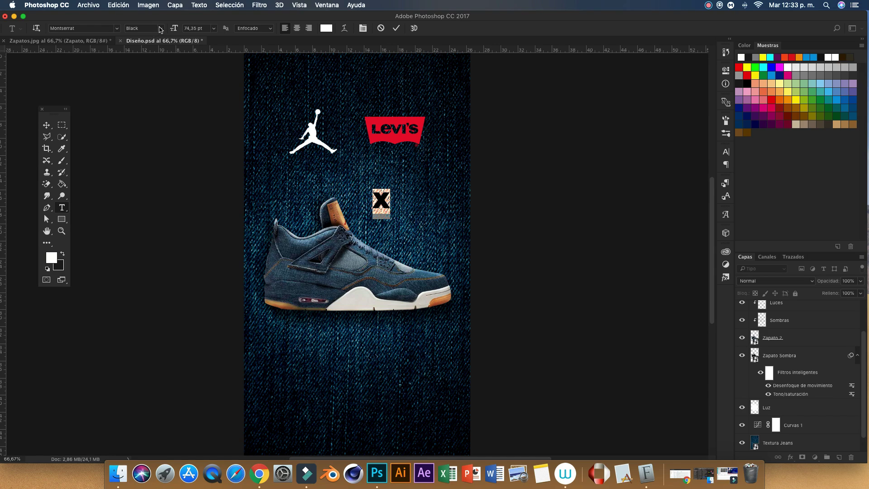
left_click(159, 30)
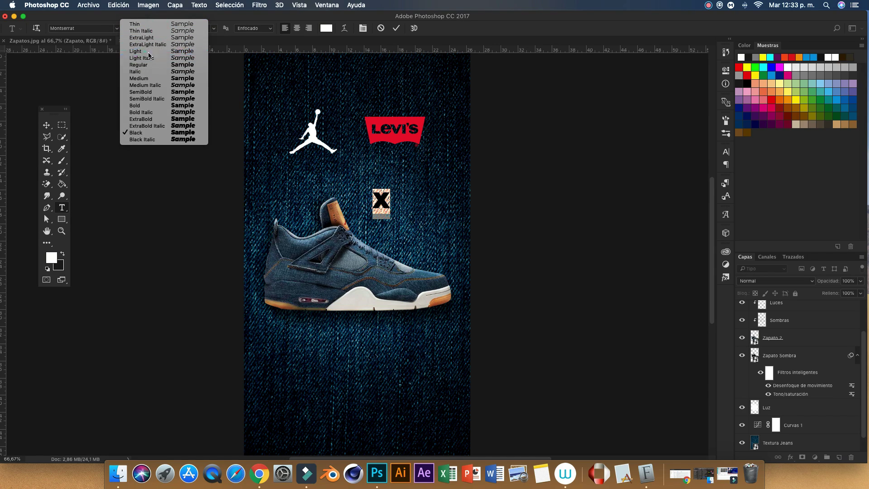
left_click(145, 52)
left_click(46, 126)
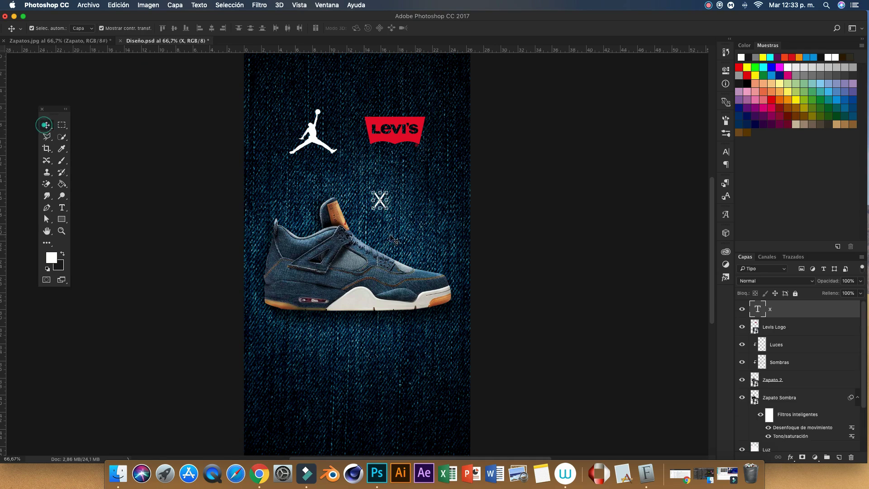
Turn off auto-select and transform controls, and move the X between the two logos.
left_click(32, 28)
left_click(102, 28)
left_click_drag(383, 205, 355, 137)
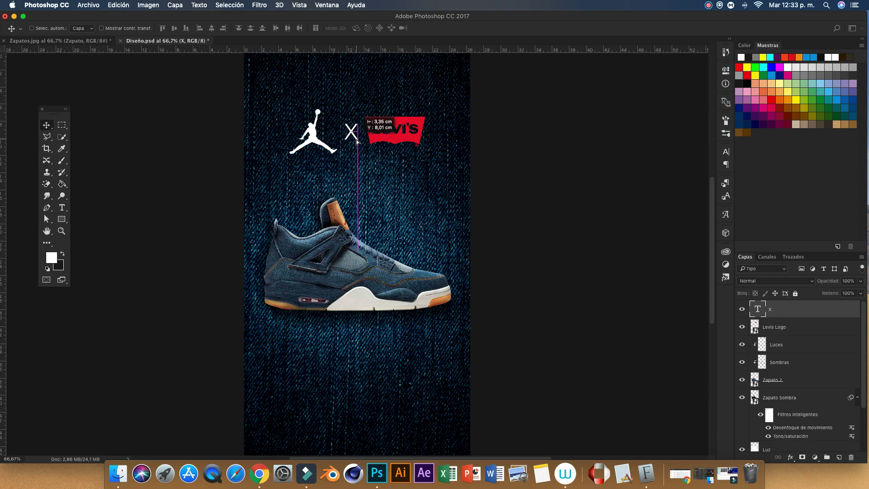
left_click_drag(356, 139, 357, 142)
scroll(779, 351, "down", 3)
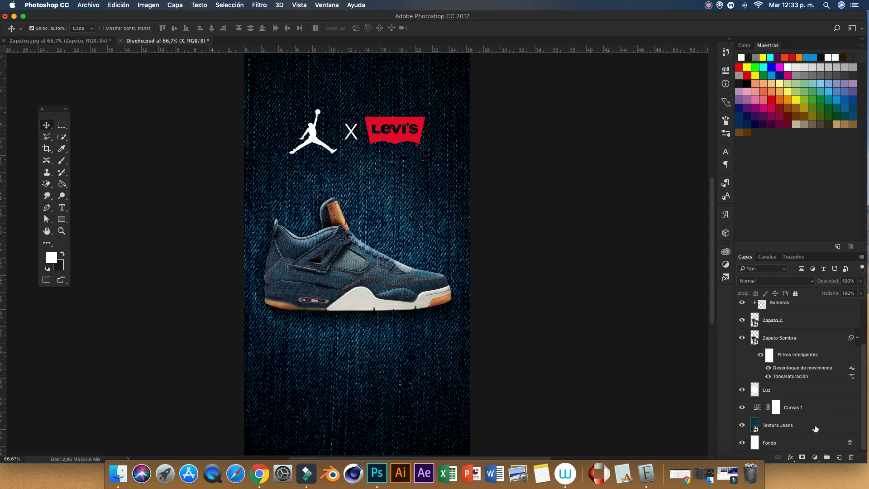
Try centring the X against Fondo, undo it, and inspect the logos layer's extent.
left_click(782, 442)
key("ctrl+z")
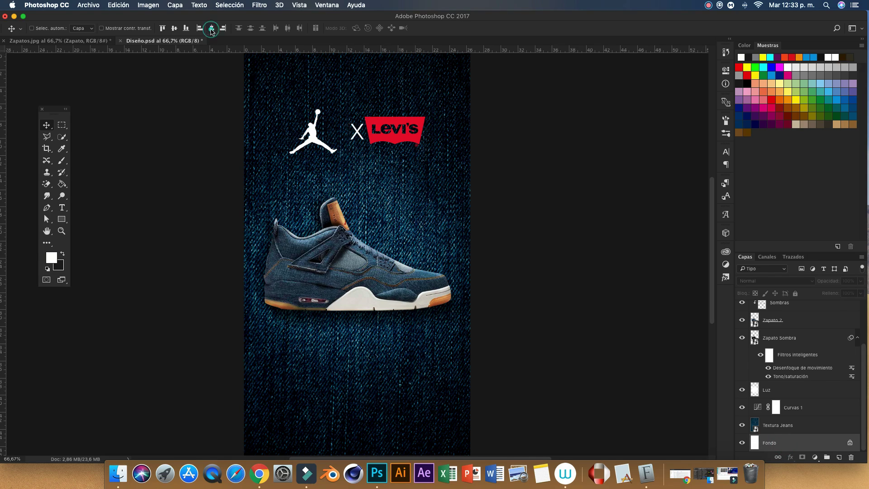
left_click(31, 28)
left_click(415, 137)
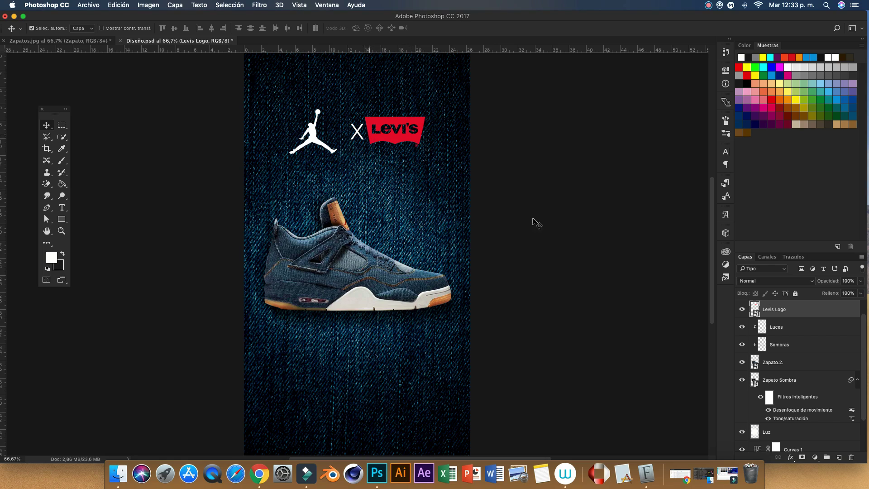
left_click(101, 28)
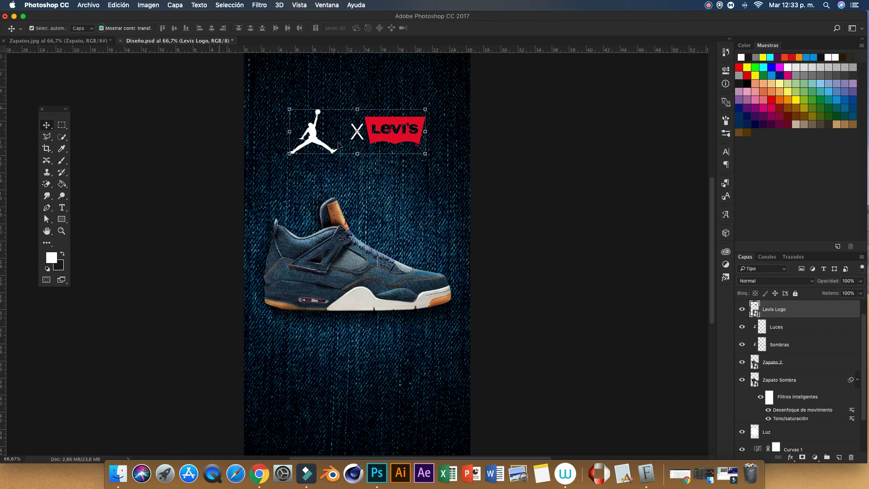
left_click(369, 147)
Scale the X text down to about 63% with Free Transform.
left_click(359, 137)
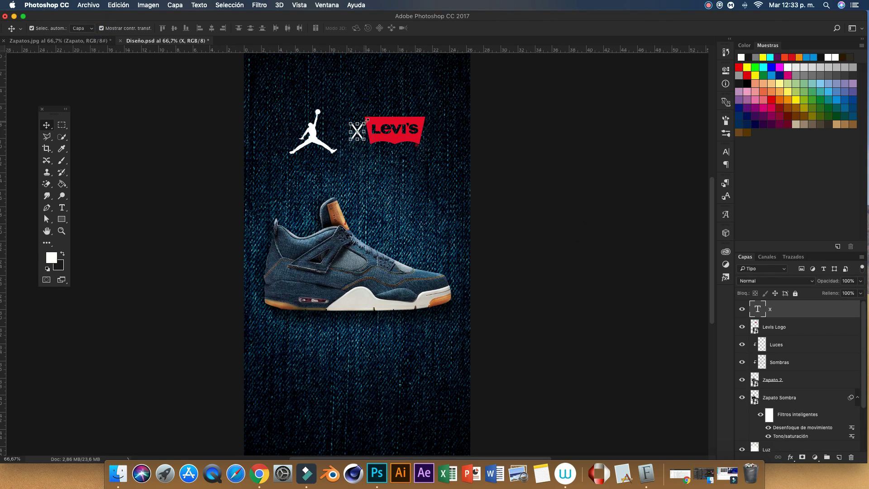
key("ctrl+t")
left_click_drag(365, 122, 361, 130)
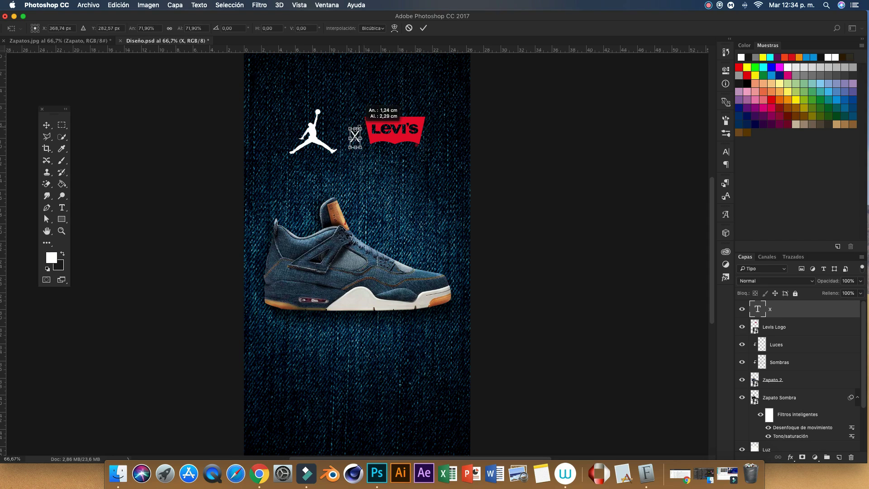
left_click(424, 28)
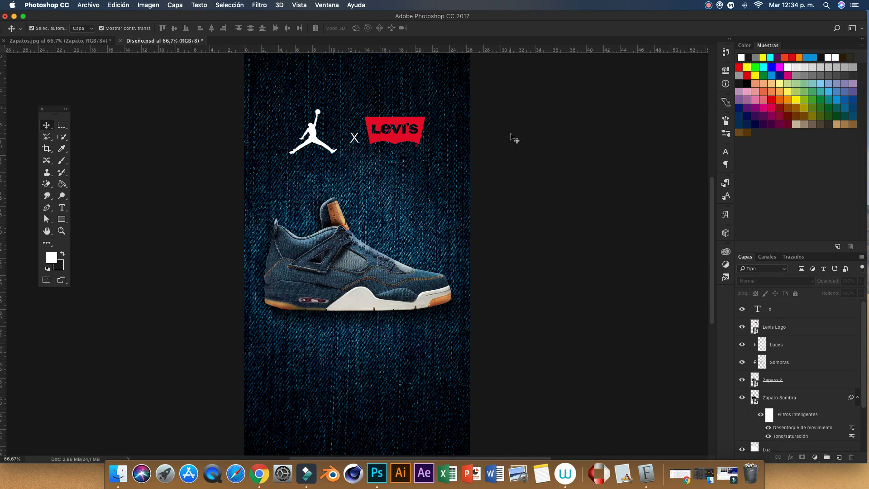
Shift the logos smart object slightly down and to the right.
left_click(404, 137)
left_click_drag(404, 137, 414, 139)
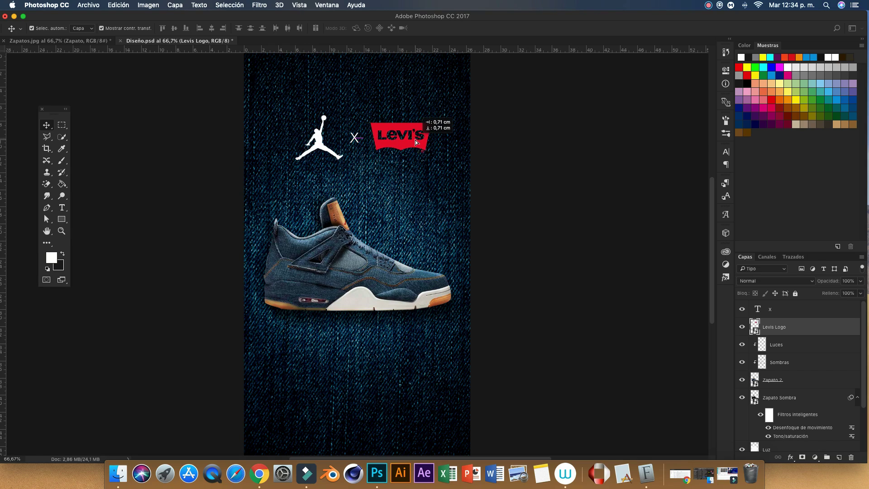
left_click_drag(415, 139, 414, 140)
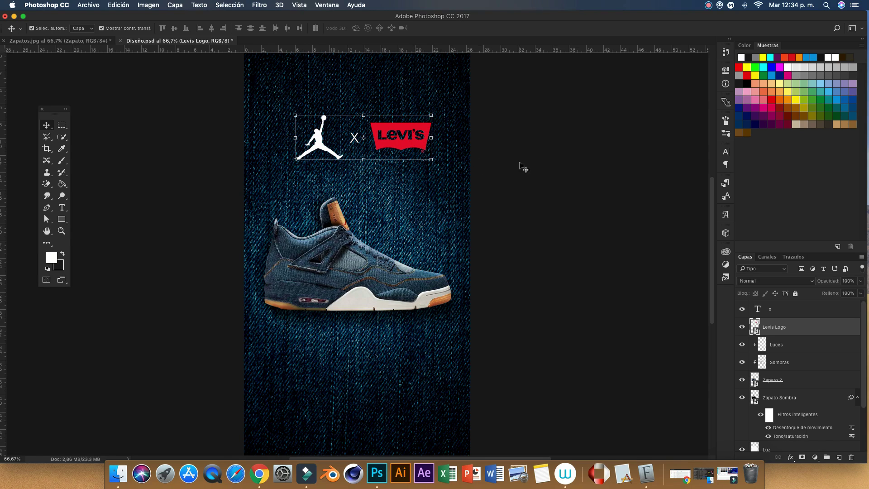
left_click(521, 165)
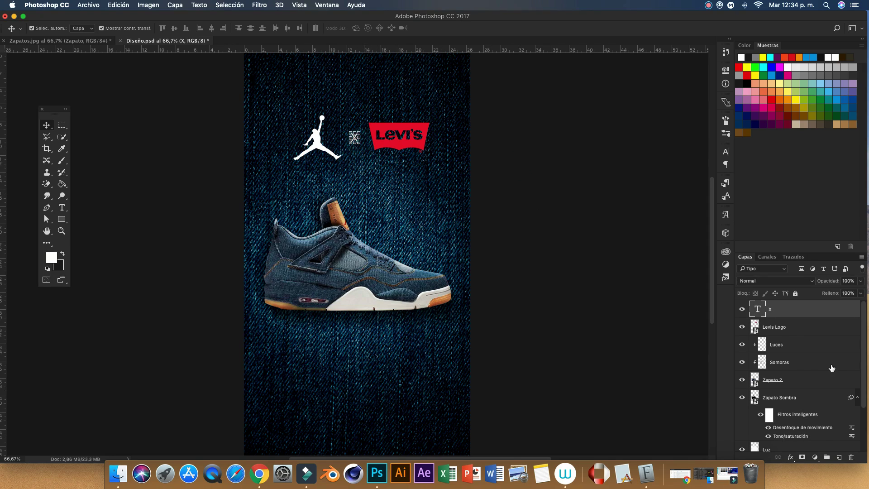
Select Fondo with the logos layer and nudge the logos right to centre the row.
scroll(796, 384, "down", 3)
left_click(775, 440)
left_click(32, 28)
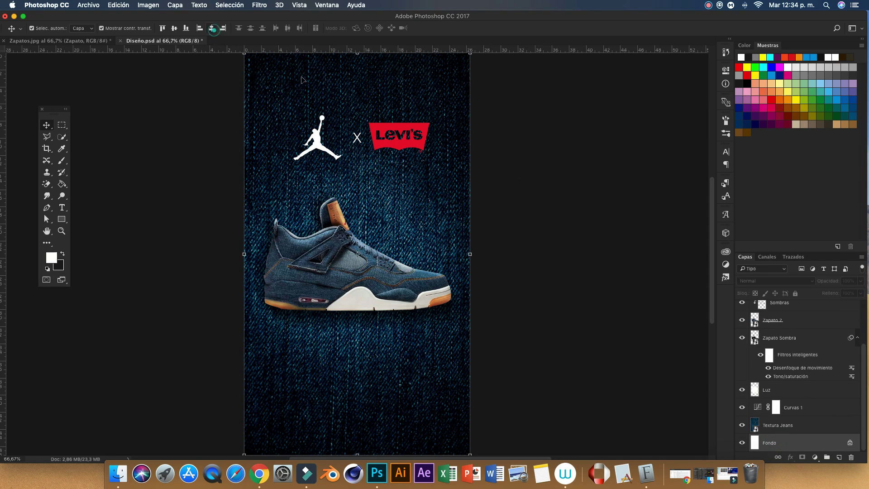
left_click(406, 147)
key("Right")
key("Right")
key("Right")
key("Right")
key("Right")
key("Right")
key("Right")
key("Right")
key("Right")
key("Right")
key("Right")
key("Right")
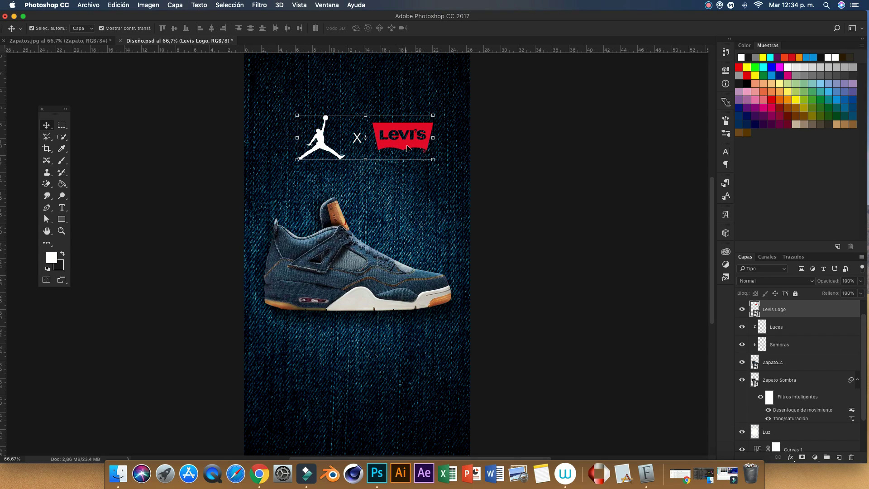
left_click(545, 195)
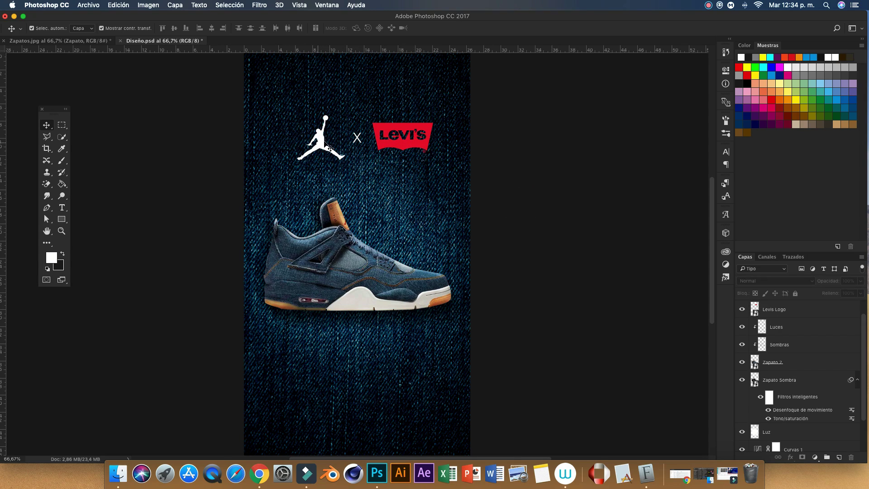
left_click(413, 149)
left_click(554, 172)
Zoom out to check the centred logo row, then start a text line below the sneaker.
key("super+minus")
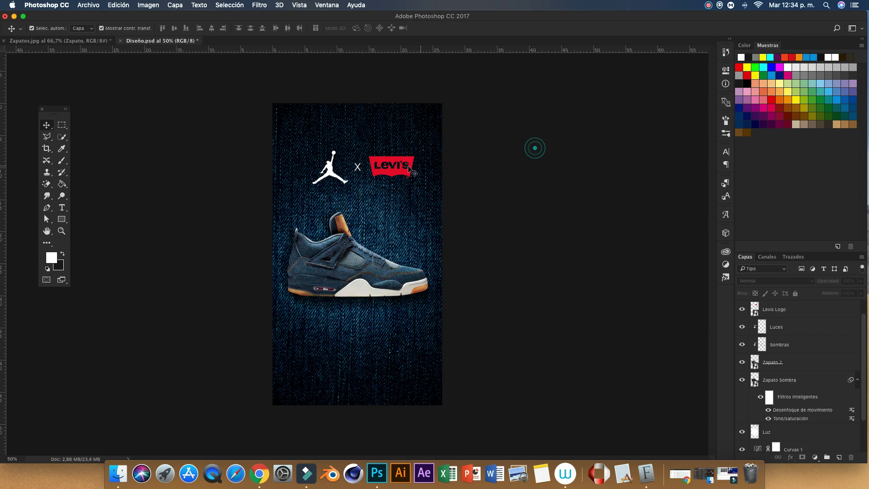
left_click(407, 166)
left_click(407, 176)
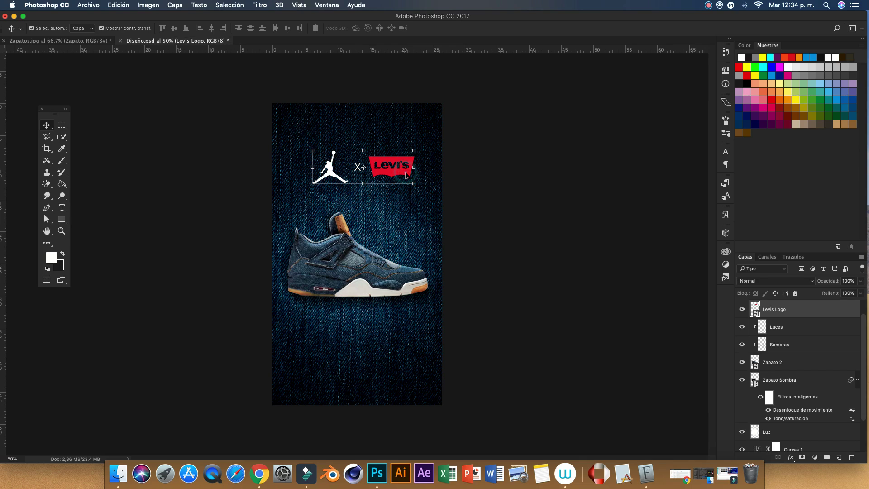
left_click(557, 195)
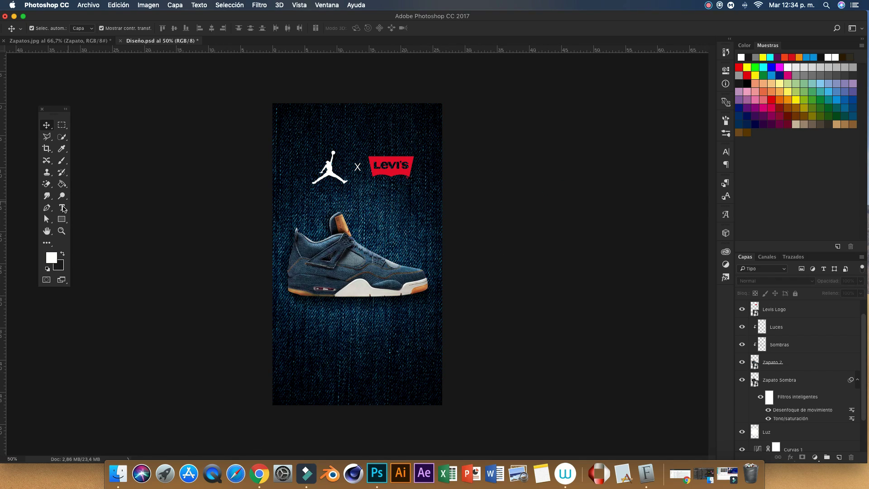
left_click(62, 207)
left_click(312, 346)
Type the two-line headline 'ELIGE TU' / 'ESTILO.' and fix the typo.
type("FLIG")
type("TU")
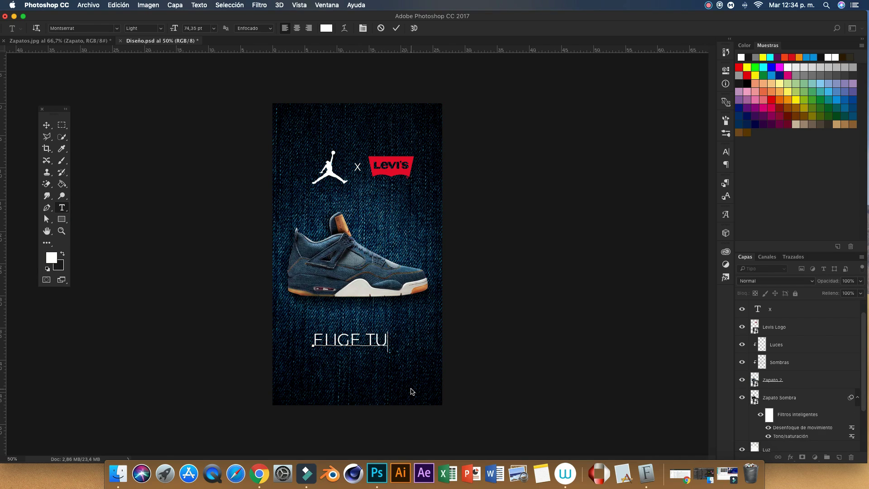
key("Return")
type("ESTUI")
key("BackSpace")
type("O")
type(".")
Set the headline font to MADE Florence Sans.
key("super+a")
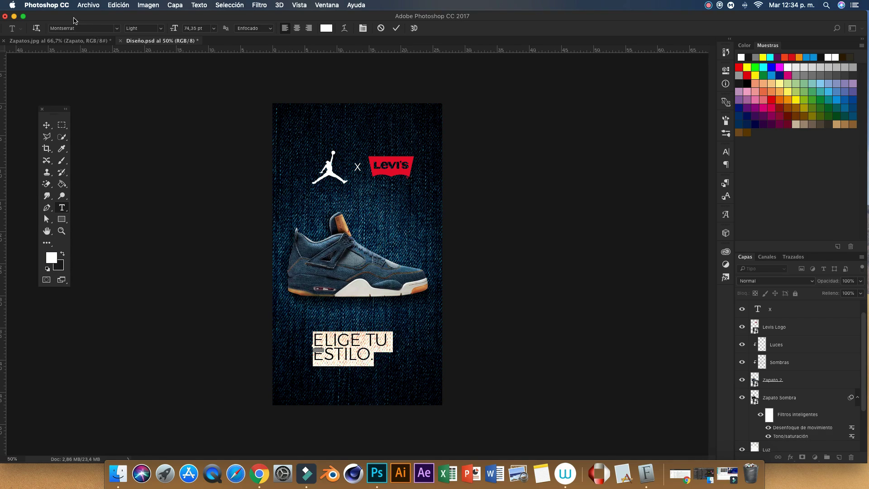
key("super+a")
key("BackSpace")
type("flo")
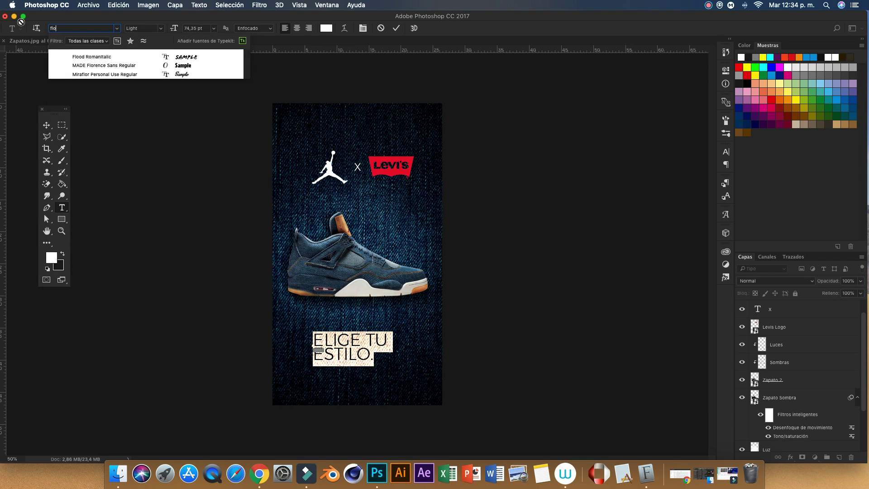
left_click(83, 65)
Enlarge the headline to 90,35 pt and raise its leading to about 75 pt.
left_click_drag(377, 372, 313, 355)
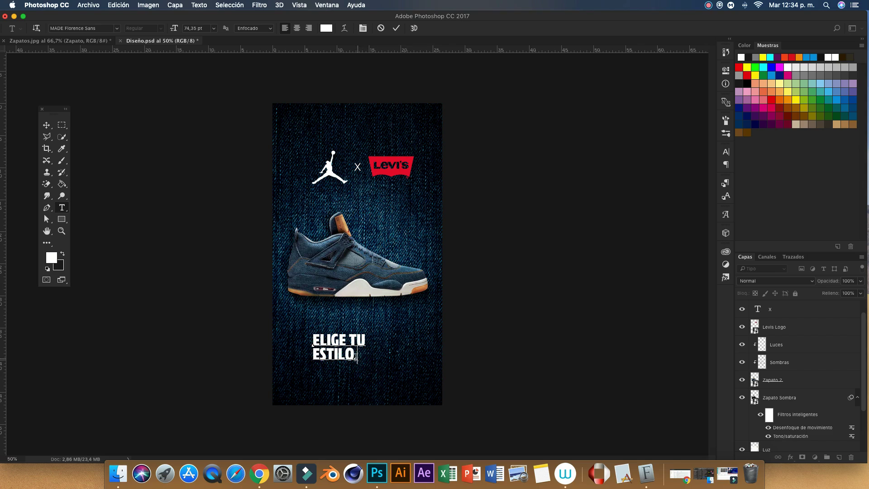
left_click_drag(174, 30, 180, 31)
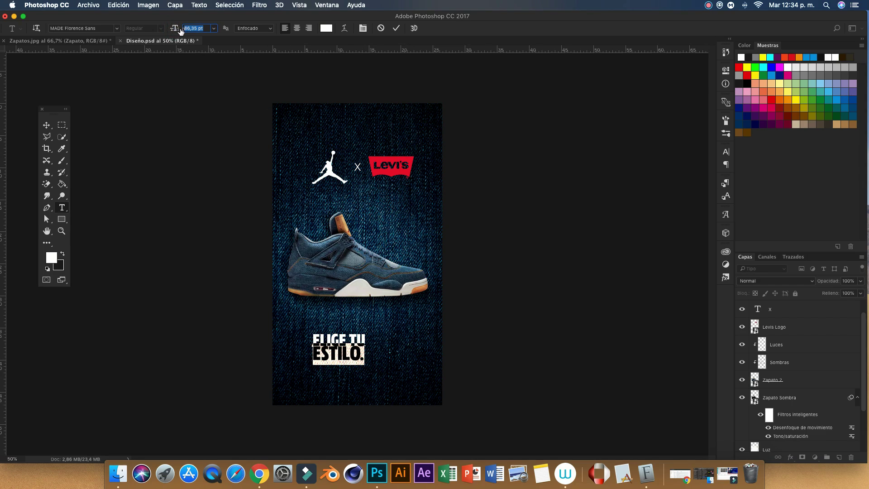
left_click_drag(181, 31, 183, 29)
left_click(361, 27)
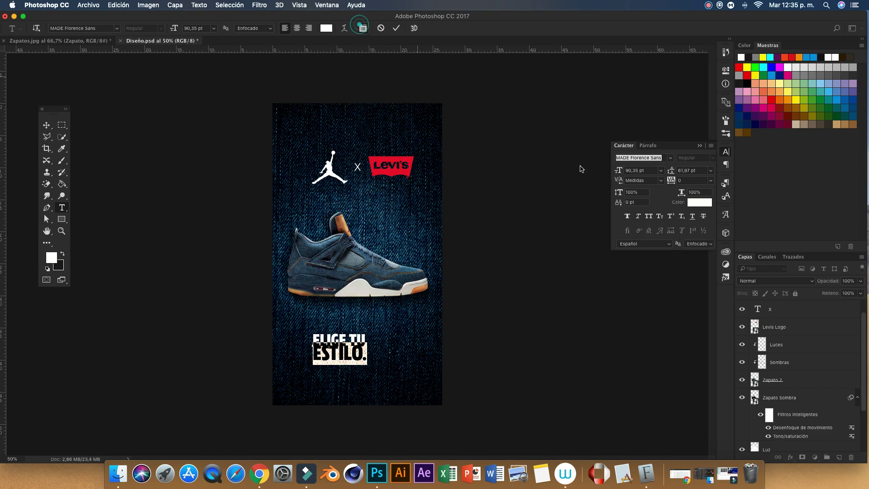
left_click_drag(672, 169, 678, 170)
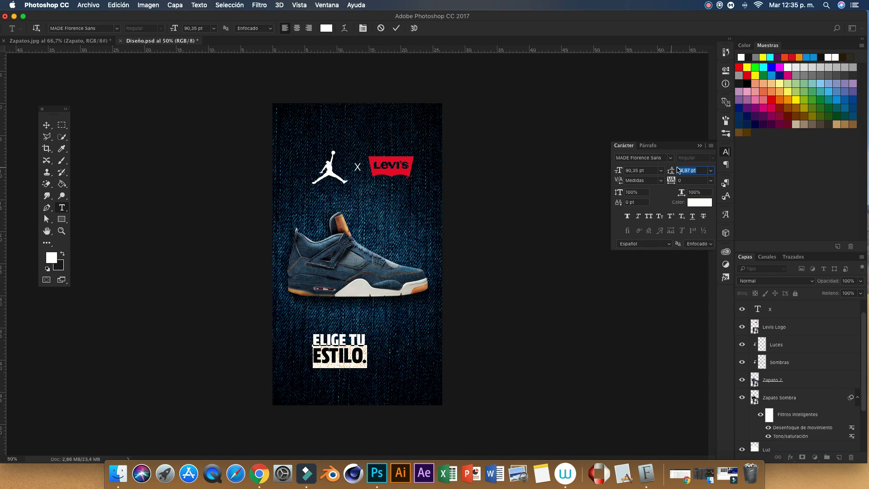
left_click(395, 29)
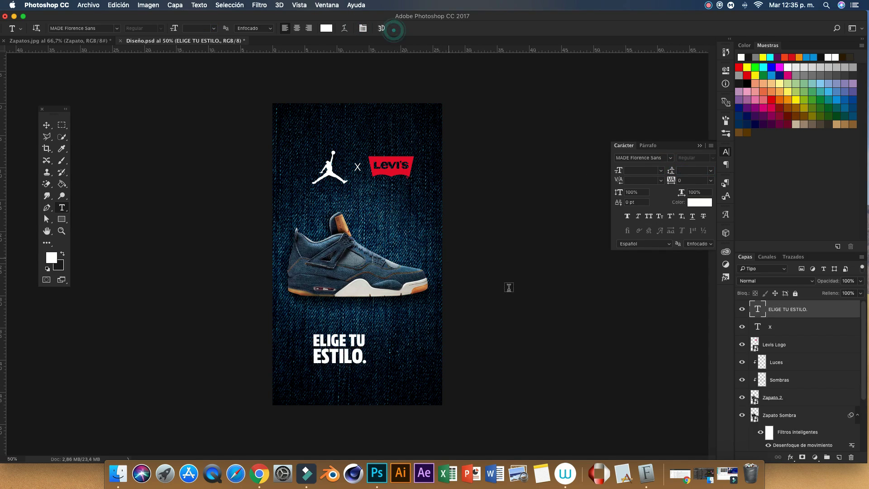
Centre the headline horizontally with the Fondo layer and move it up slightly.
left_click(47, 125)
scroll(813, 388, "down", 4)
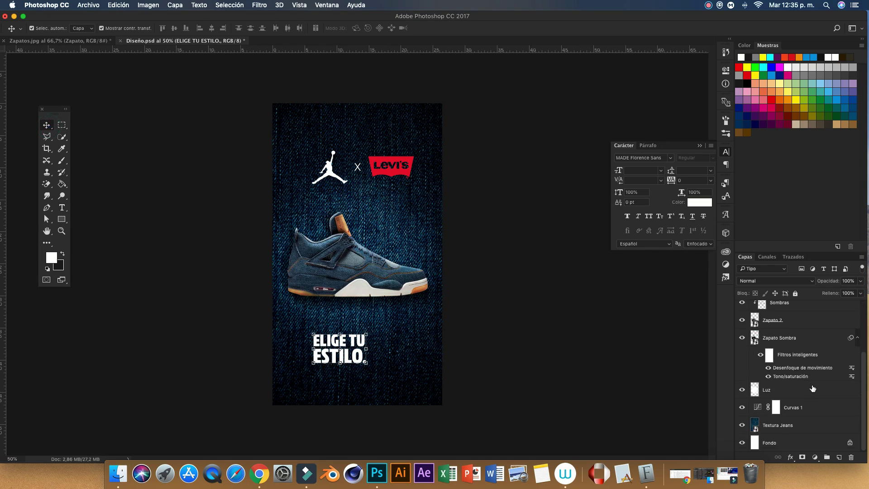
left_click(781, 444, "super")
left_click(211, 29)
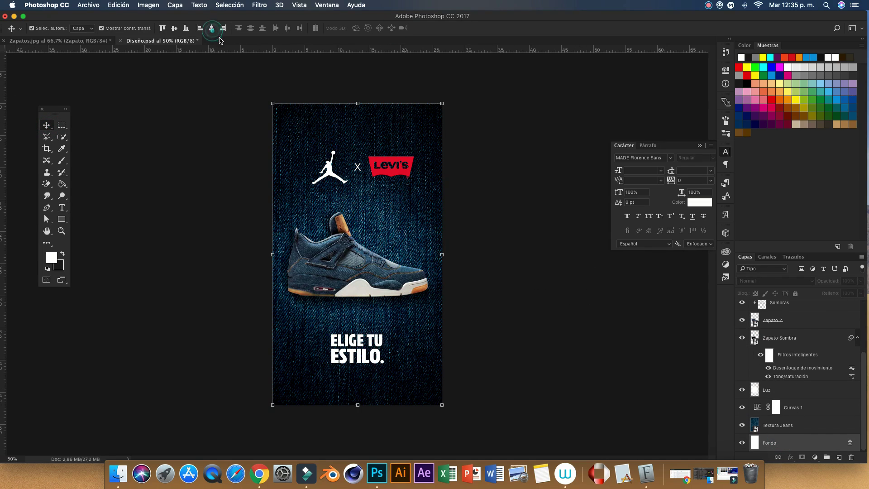
mouse_move(371, 341)
left_mouse_down()
mouse_move(391, 323)
mouse_move(383, 331)
left_mouse_up()
left_click(423, 28)
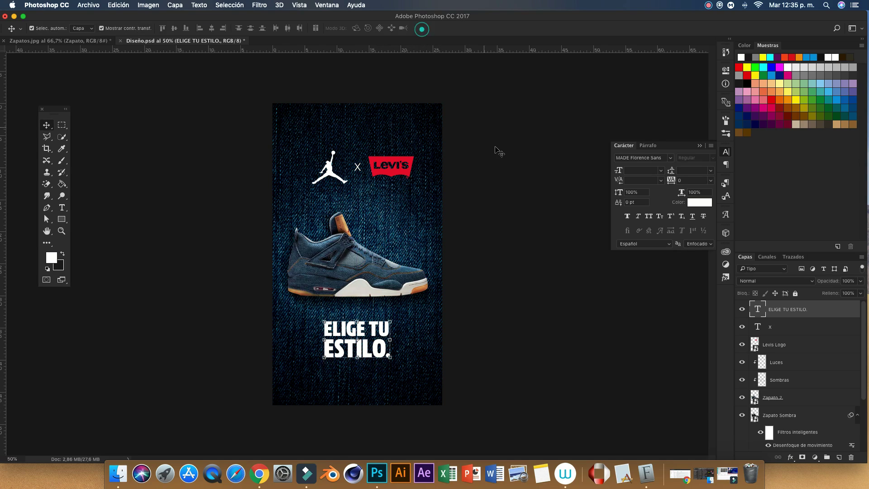
Rename the logos layer to 'Logos Jordan Y Levis'.
left_click(393, 168)
right_click(772, 344)
left_click(772, 345)
double_click(775, 344)
type("L")
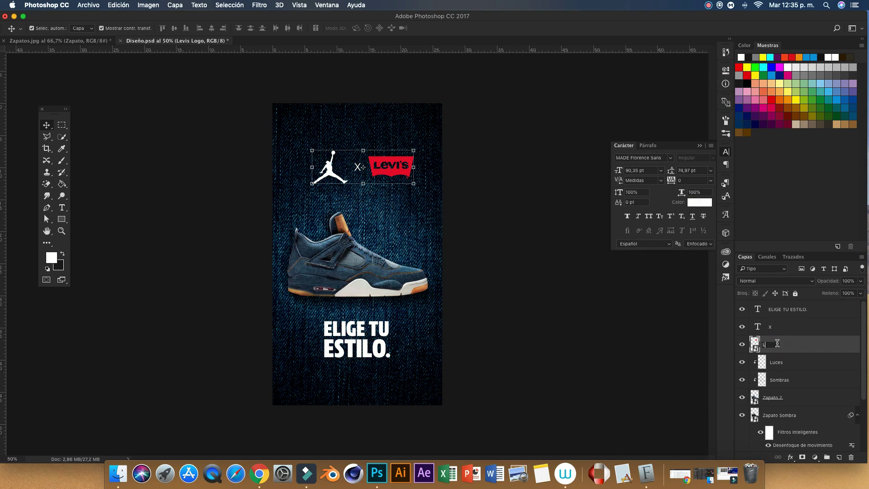
type("ogos")
key("Return")
double_click(770, 343)
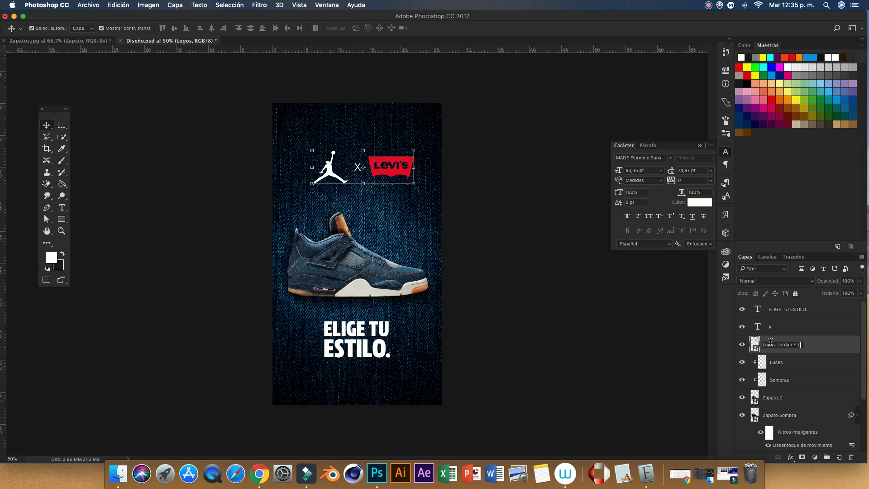
key("Return")
Apply a Sombra paralela (drop shadow) effect to the logos layer.
right_click(774, 346)
left_click(678, 82)
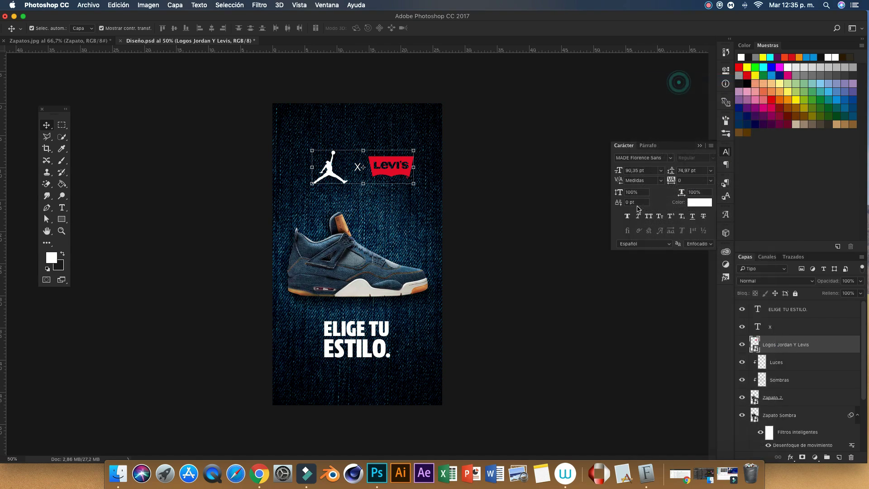
left_click(452, 337)
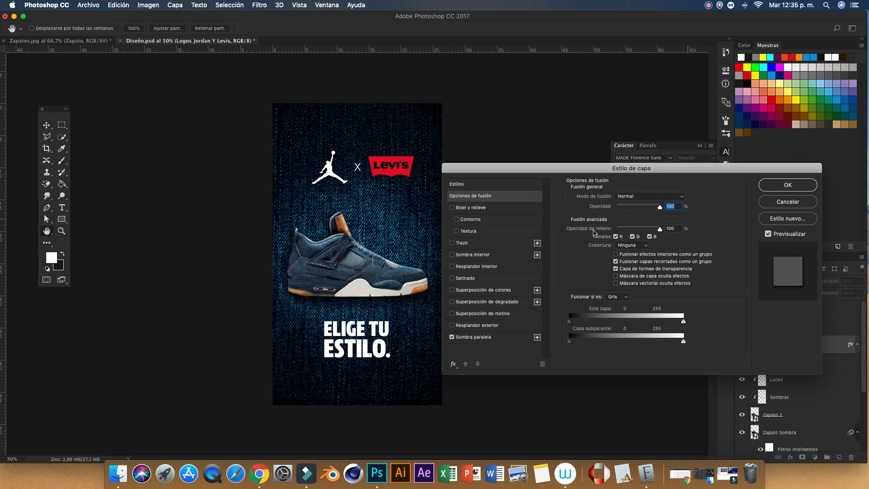
left_click(482, 337)
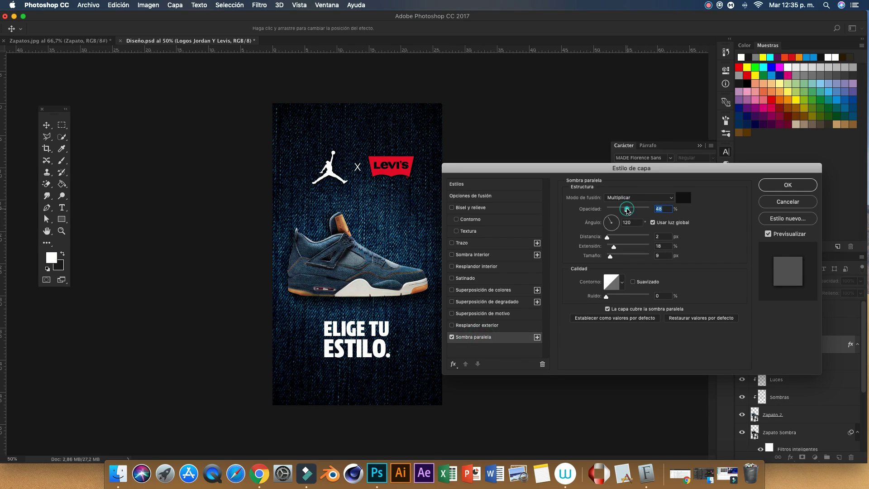
left_click(787, 185)
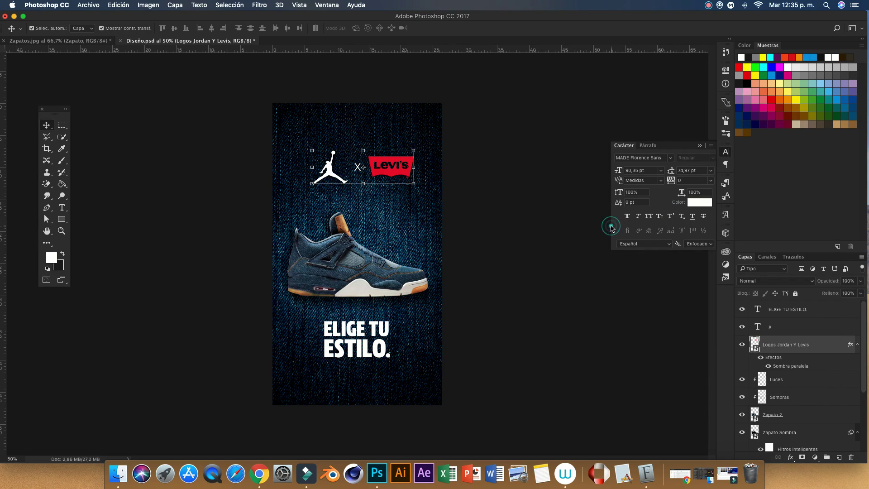
left_click(592, 230)
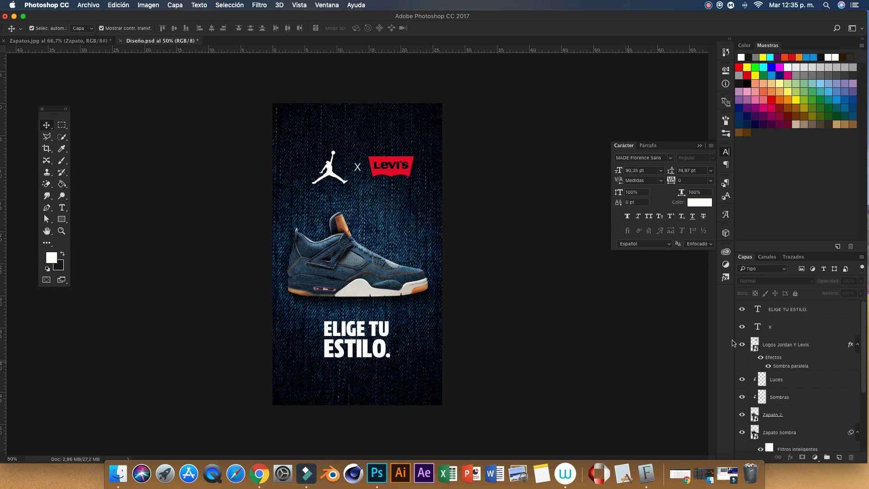
left_click(118, 473)
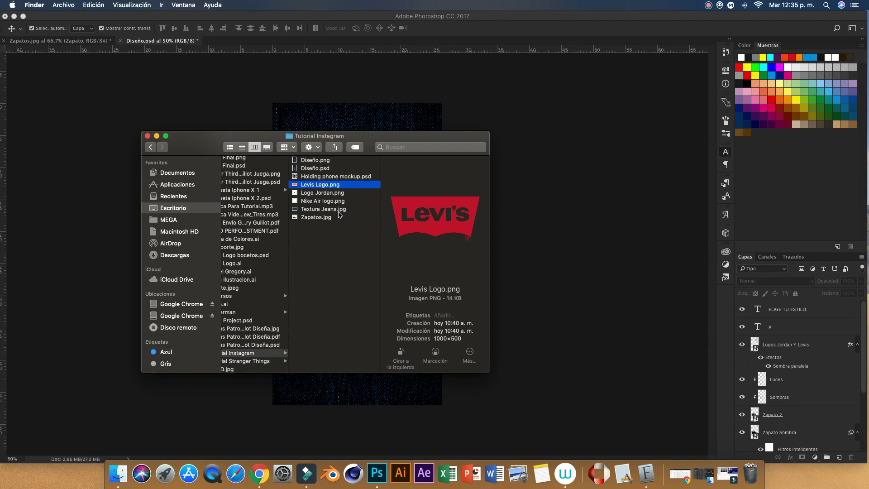
Place Nike Air logo.png into the poster's bottom-right corner.
left_click(326, 202)
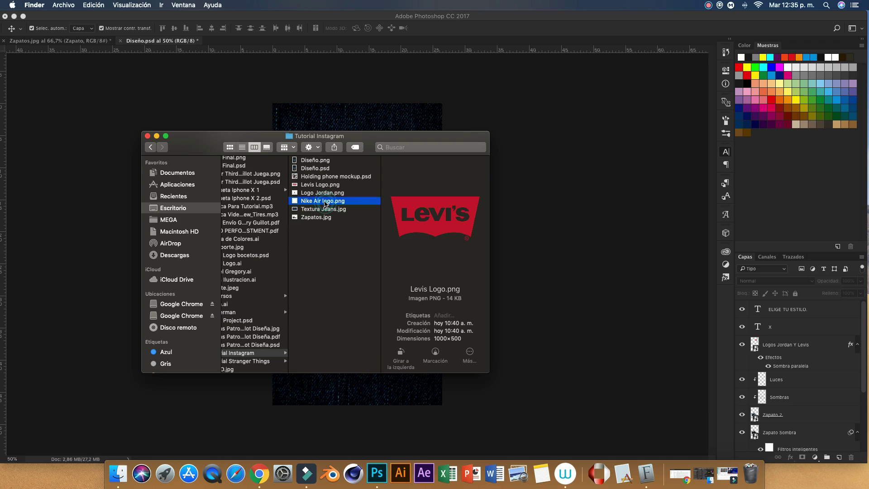
left_click_drag(345, 334, 350, 398)
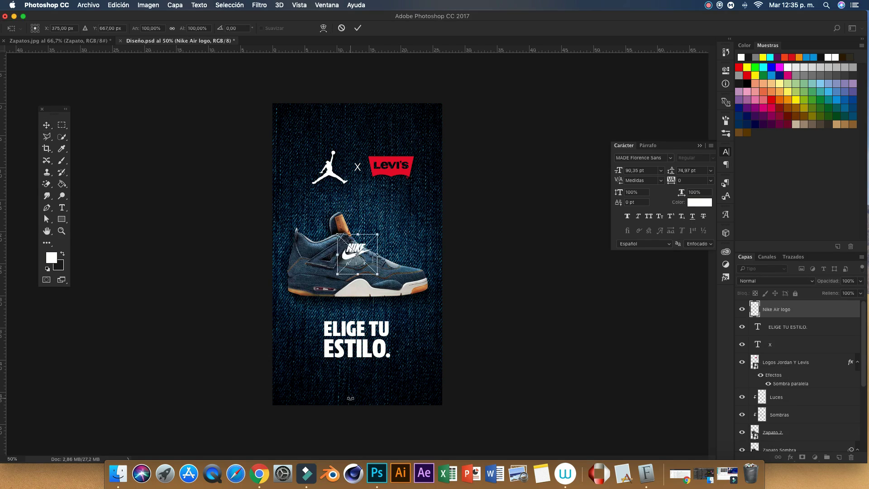
left_click_drag(365, 251, 414, 377)
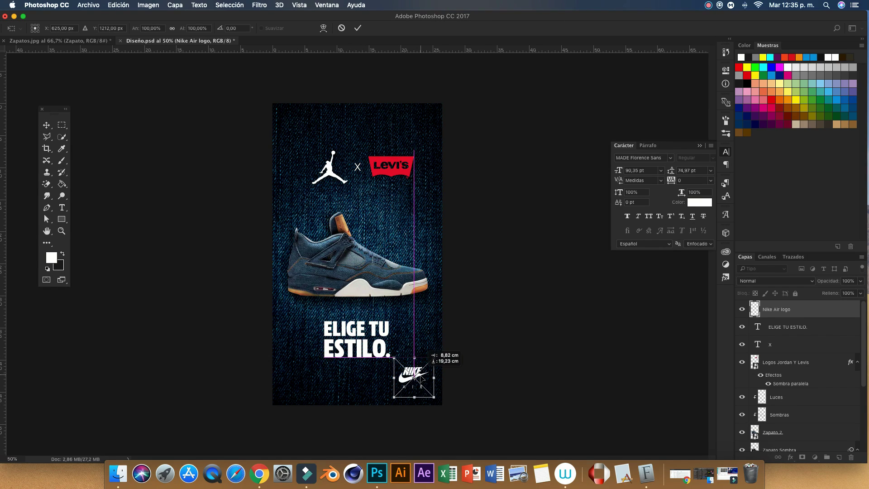
left_click(357, 27)
Nudge the 'ELIGE TU ESTILO.' headline up slightly.
left_click(359, 336)
key("Up")
key("Up")
key("Up")
key("Up")
key("Up")
key("Up")
key("Up")
key("Up")
key("Up")
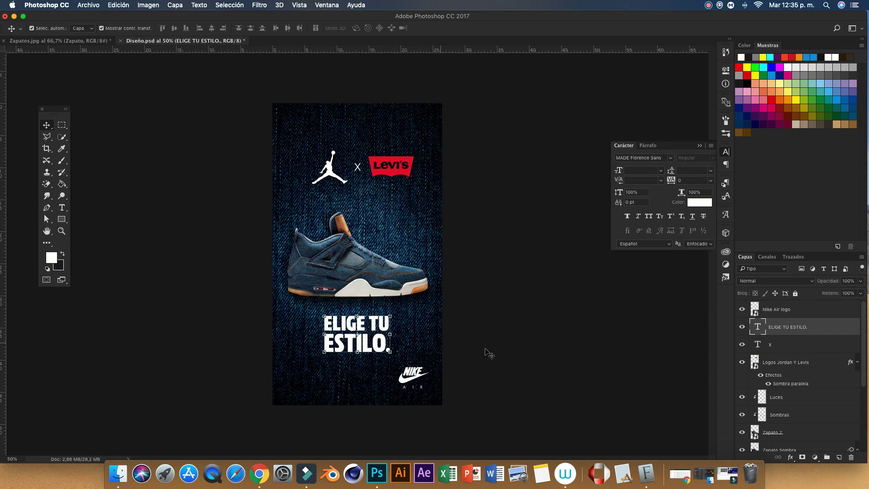
left_click(523, 352)
left_click(62, 219)
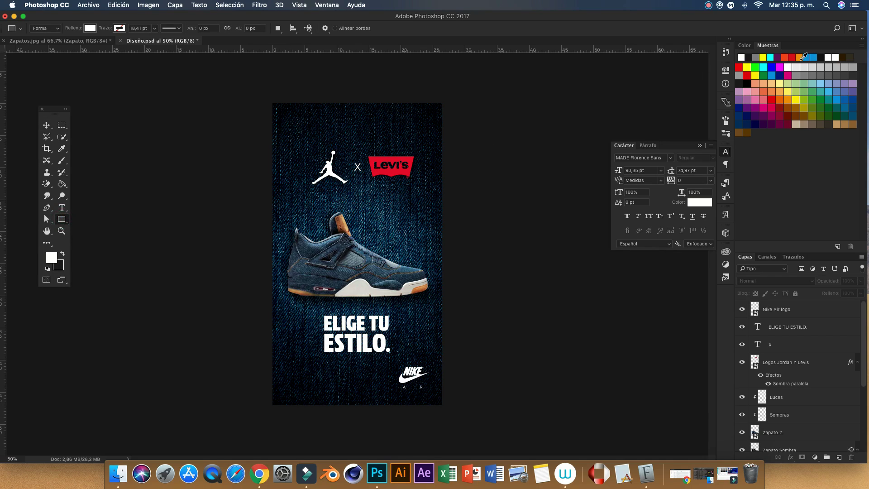
Draw an orange square around the Nike Air logo.
left_click(788, 55)
left_click(51, 257)
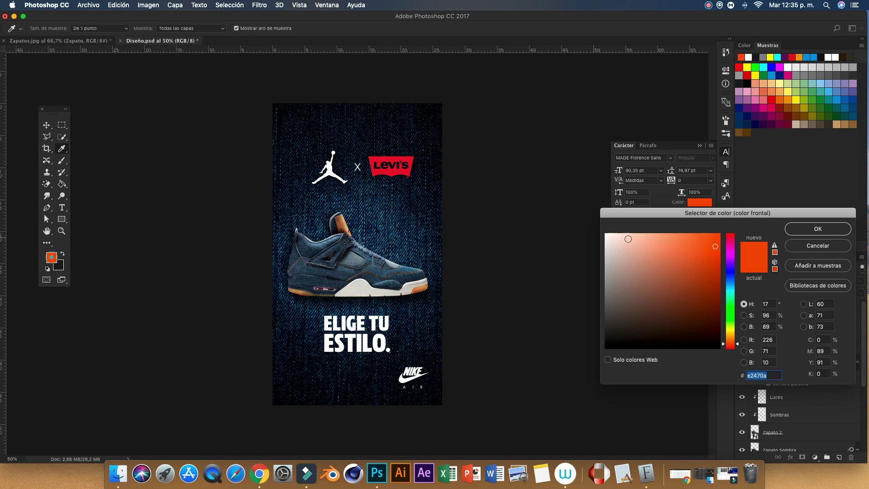
left_click(703, 244)
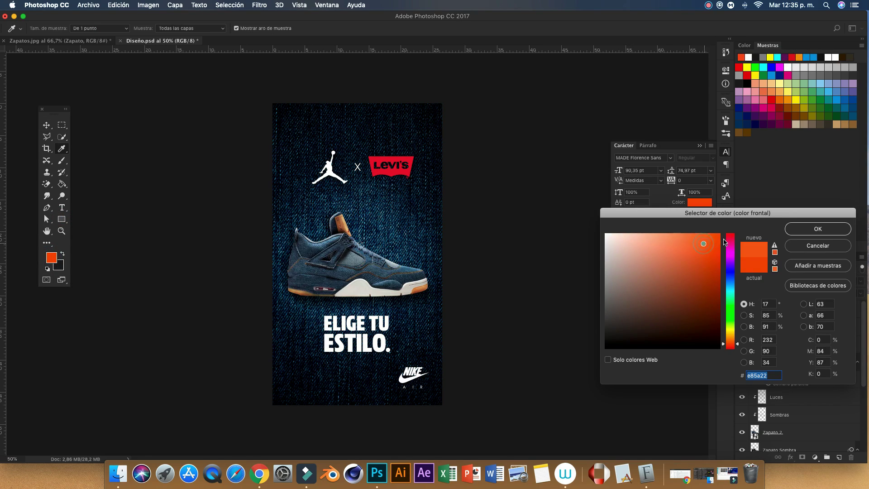
left_click(793, 232)
left_click_drag(392, 360, 435, 398)
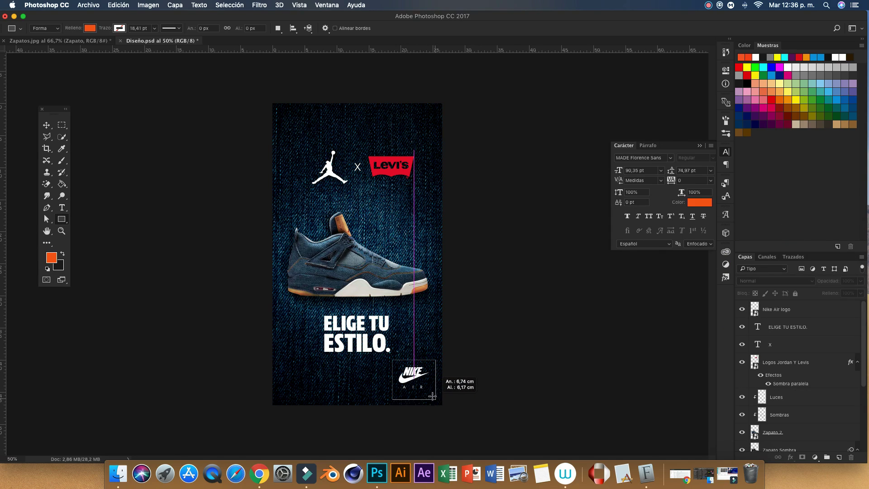
left_click_drag(434, 399, 435, 399)
Put the orange square beneath the Nike logo and centre the logo on it.
left_click(47, 125)
left_click_drag(796, 309, 795, 332)
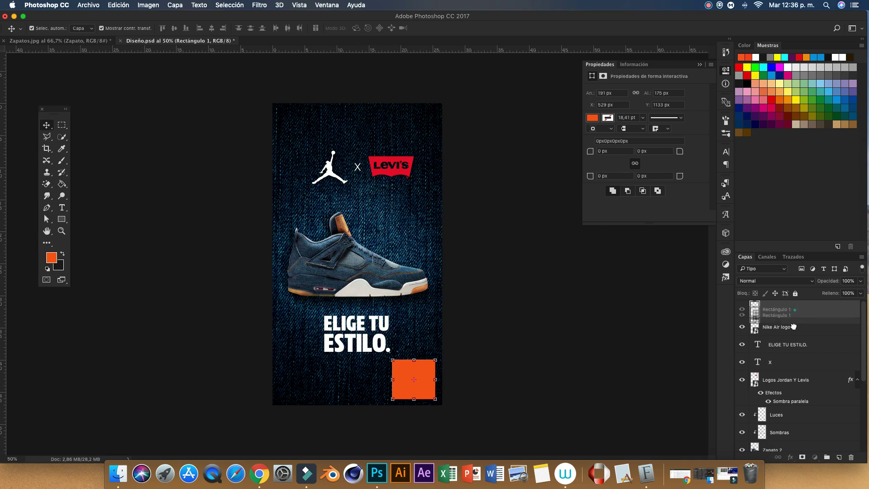
left_click(789, 314)
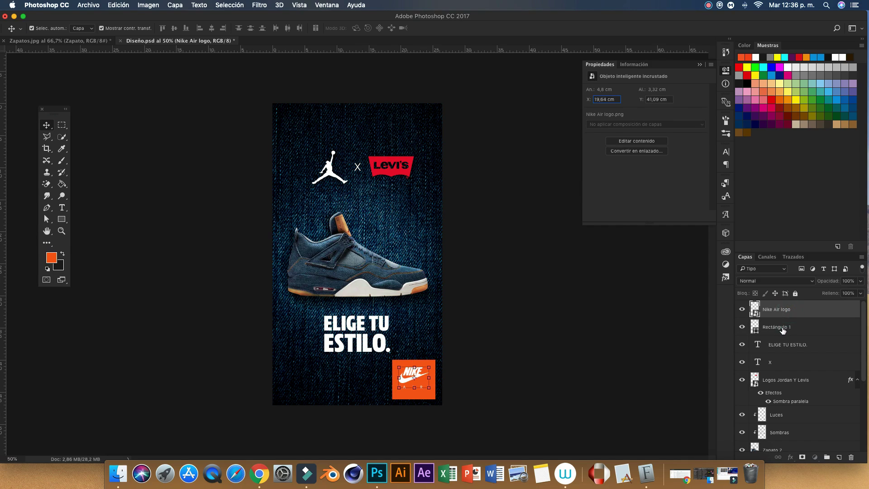
left_click(785, 329, "shift")
left_click(211, 28)
left_click(174, 28)
Rename the square's layer to 'Rectángulo Naranja'.
left_click(541, 270)
double_click(776, 327)
key("Right")
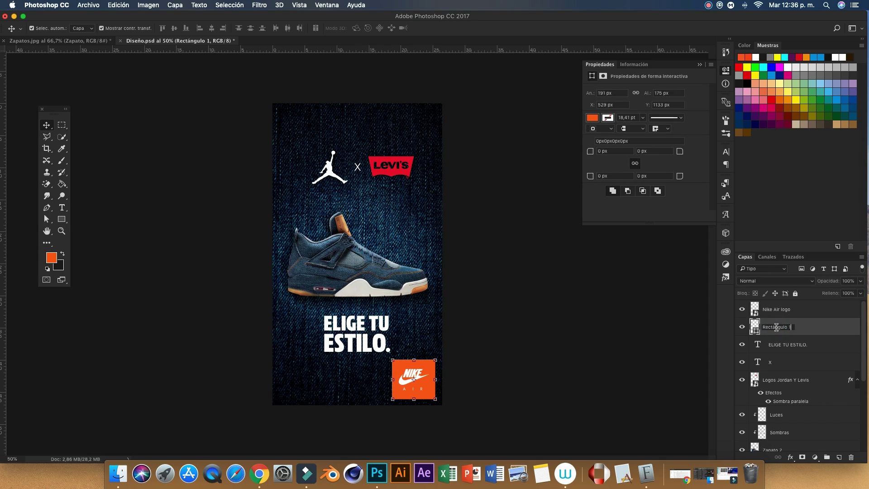
type("aranja")
key("Return")
Tilt the Nike logo and orange square together by about -7.6°.
left_click(783, 312, "shift")
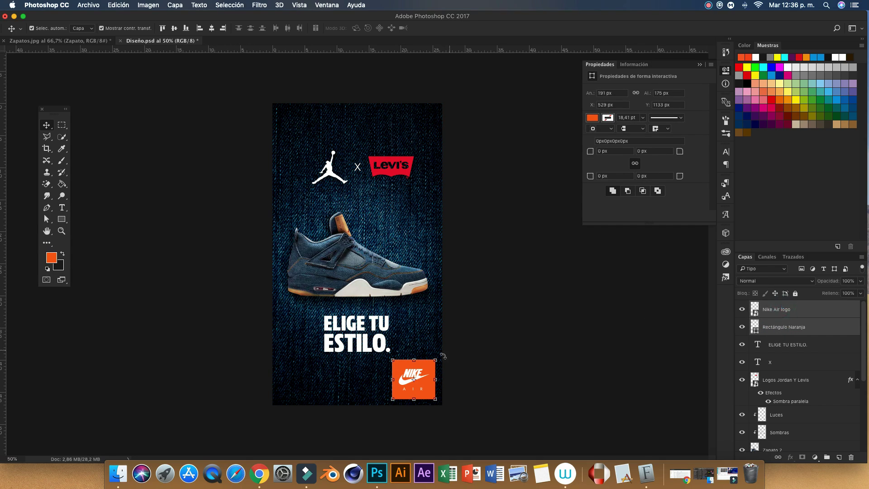
left_click_drag(441, 356, 442, 348)
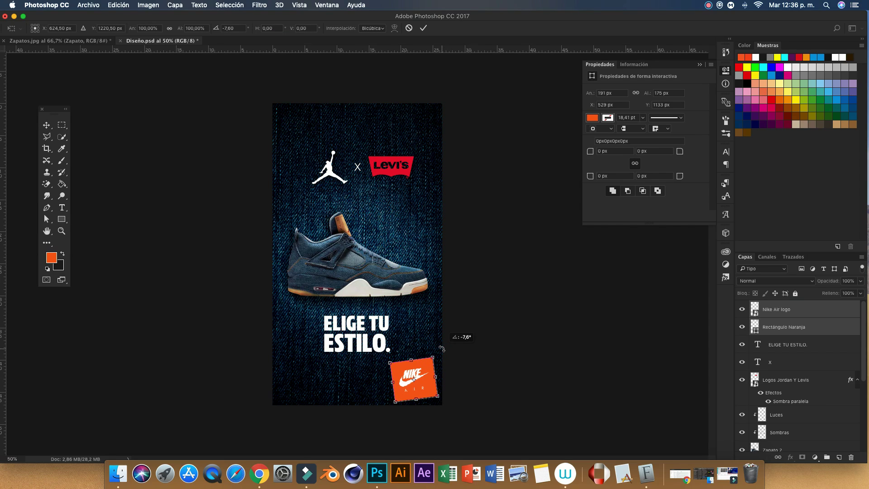
key("Left")
key("Left")
key("Left")
key("Left")
key("Left")
key("Left")
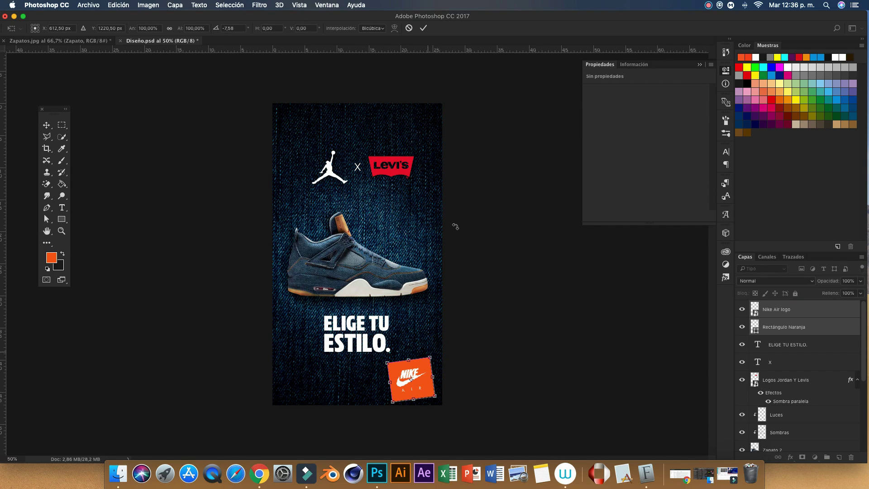
left_click(423, 28)
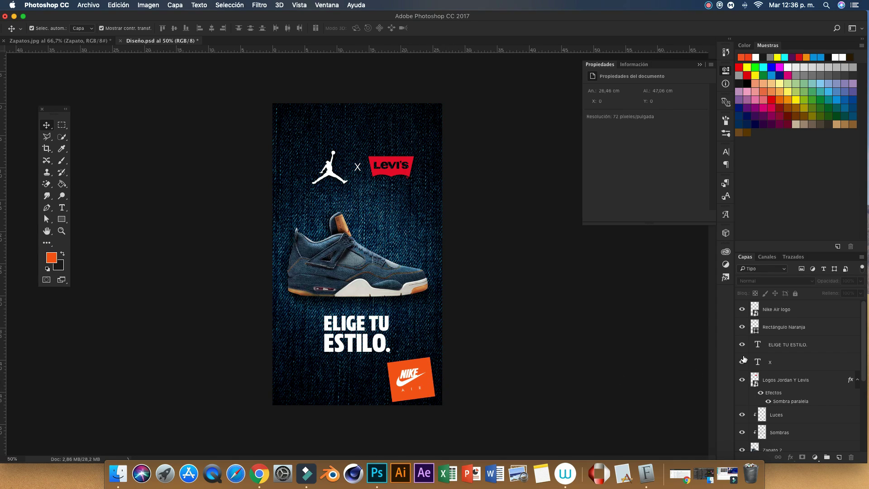
Shrink the Nike badge and orange square to about 90%.
left_click(773, 312)
left_click(774, 326, "shift")
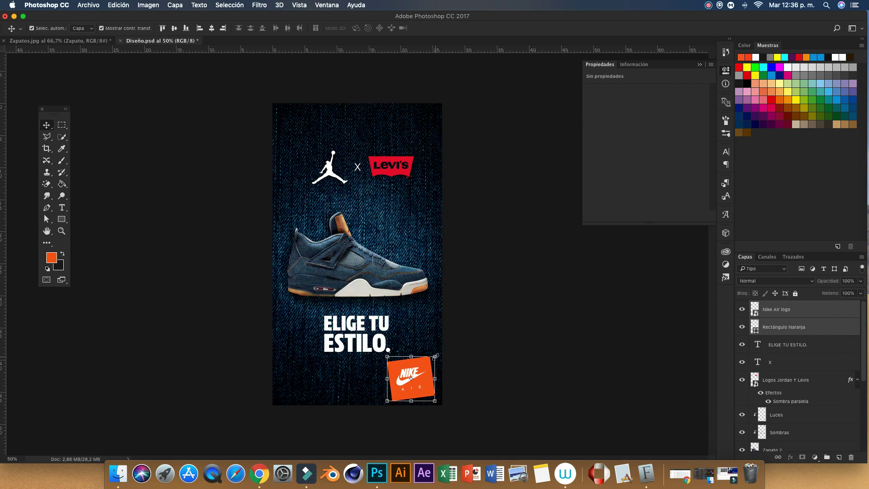
left_click_drag(435, 356, 432, 359)
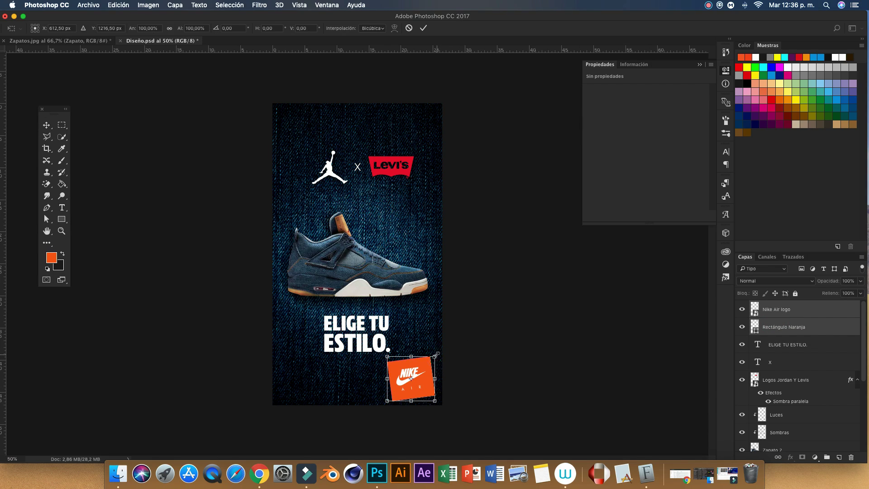
left_click(425, 28)
left_click(538, 231)
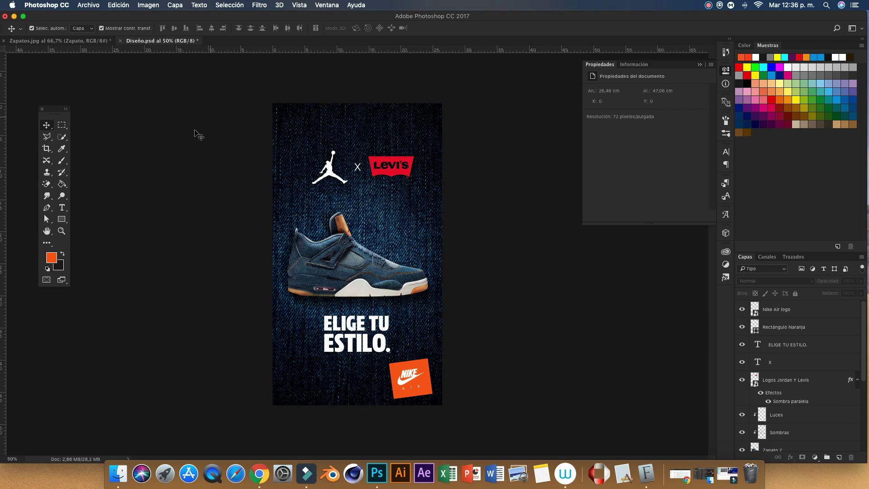
left_click(88, 5)
Save the poster as 'Diseño Historia.png' in PNG format with default PNG options.
left_click(120, 99)
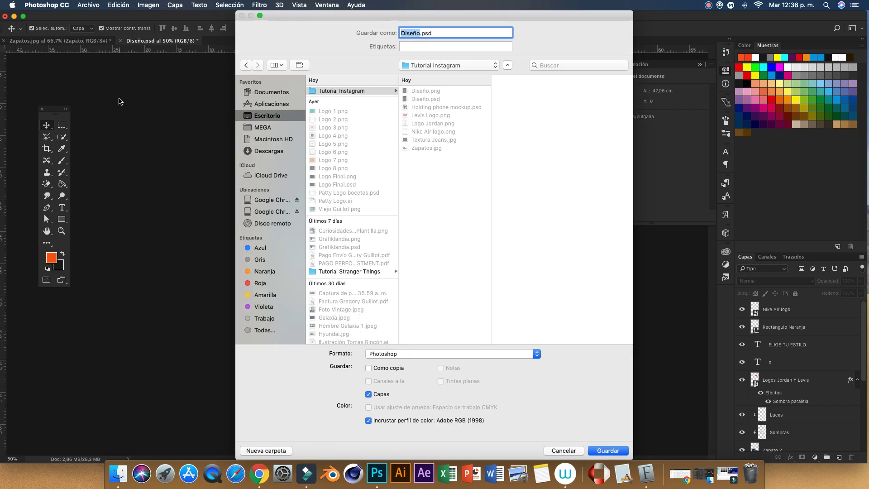
key("Right")
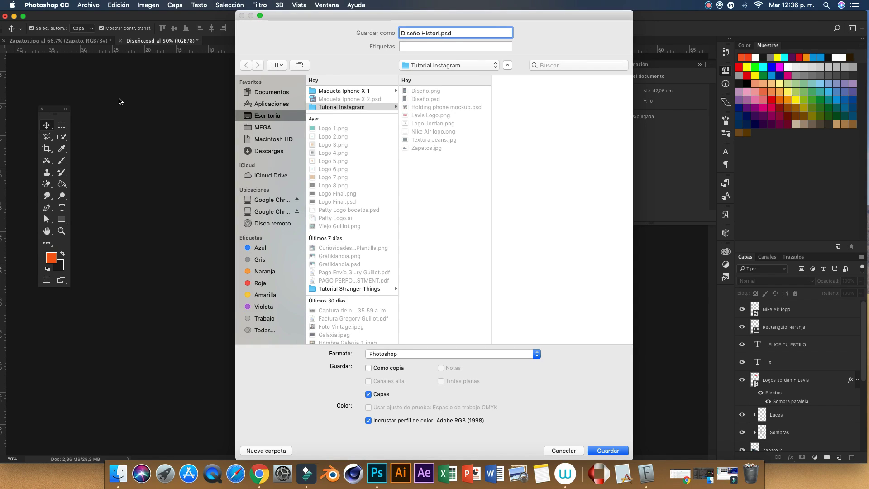
left_click(536, 353)
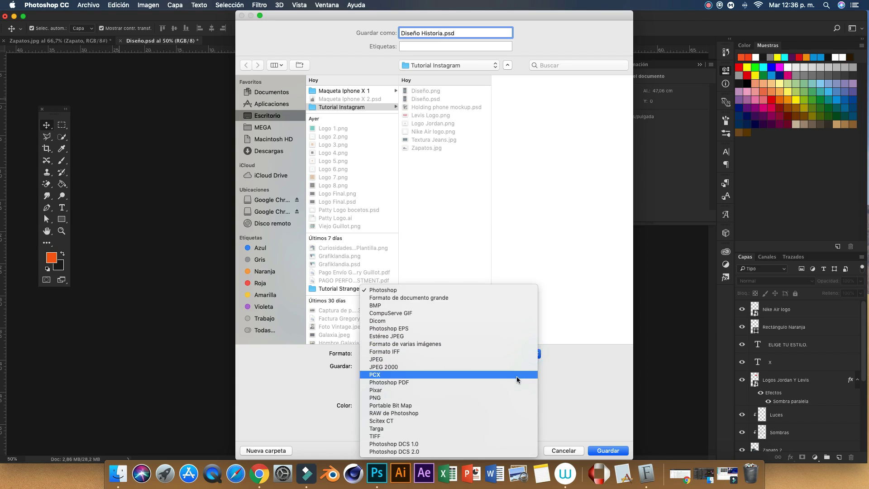
left_click(491, 398)
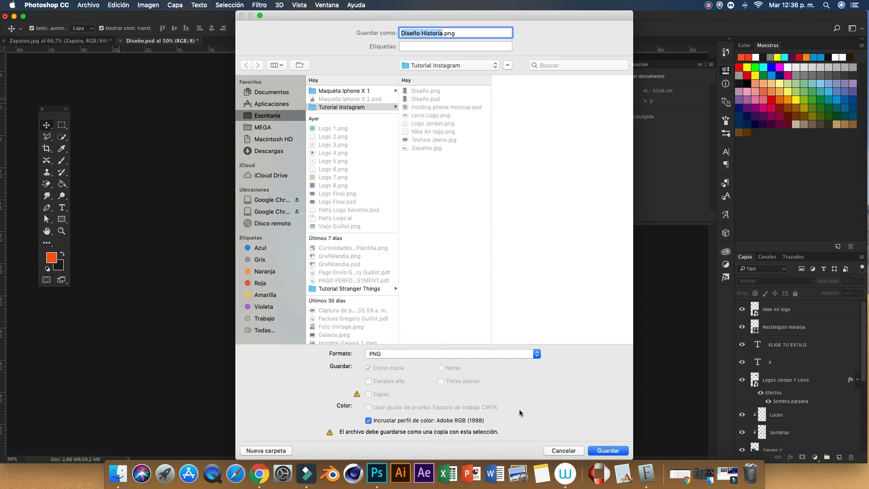
left_click(596, 450)
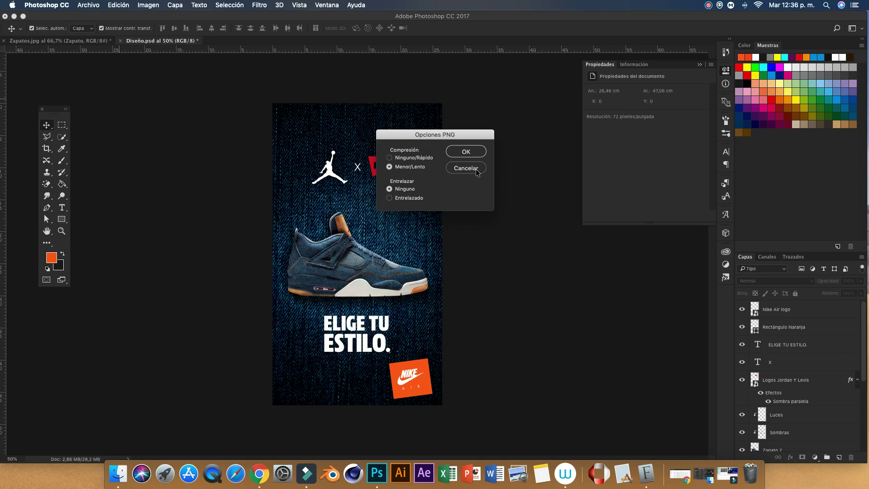
left_click(473, 153)
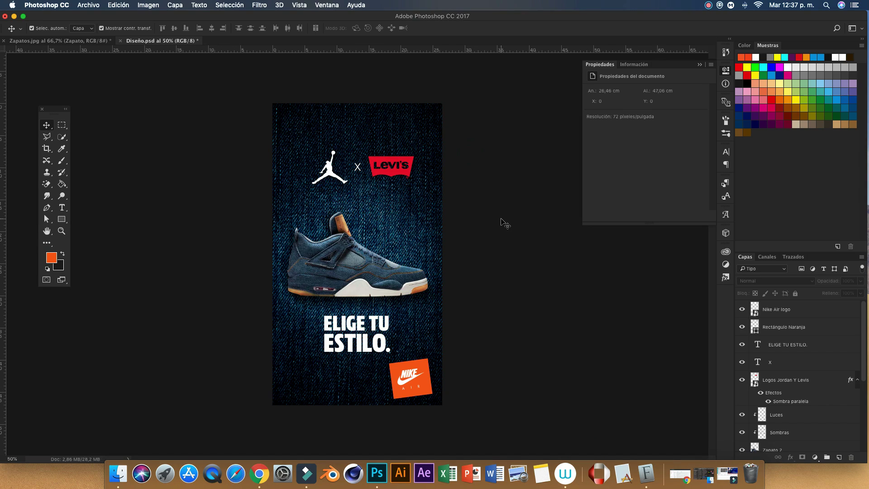
Close the floating Properties panel.
left_click(699, 65)
left_click(575, 259)
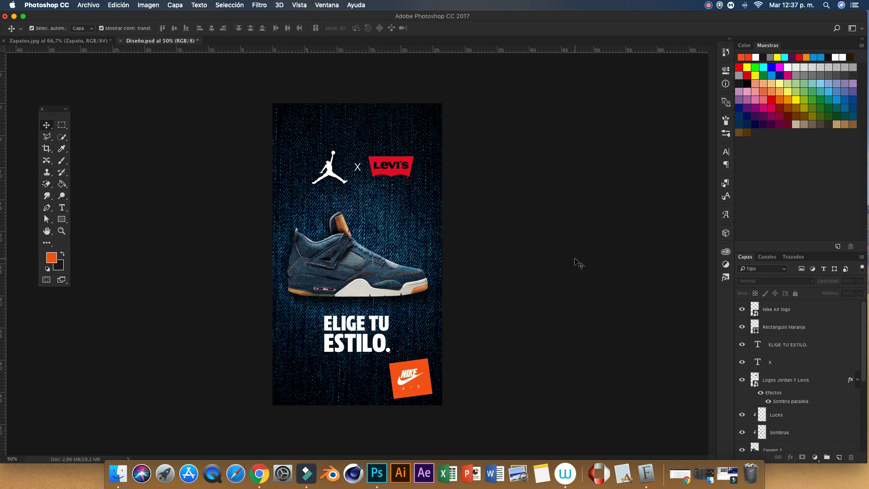